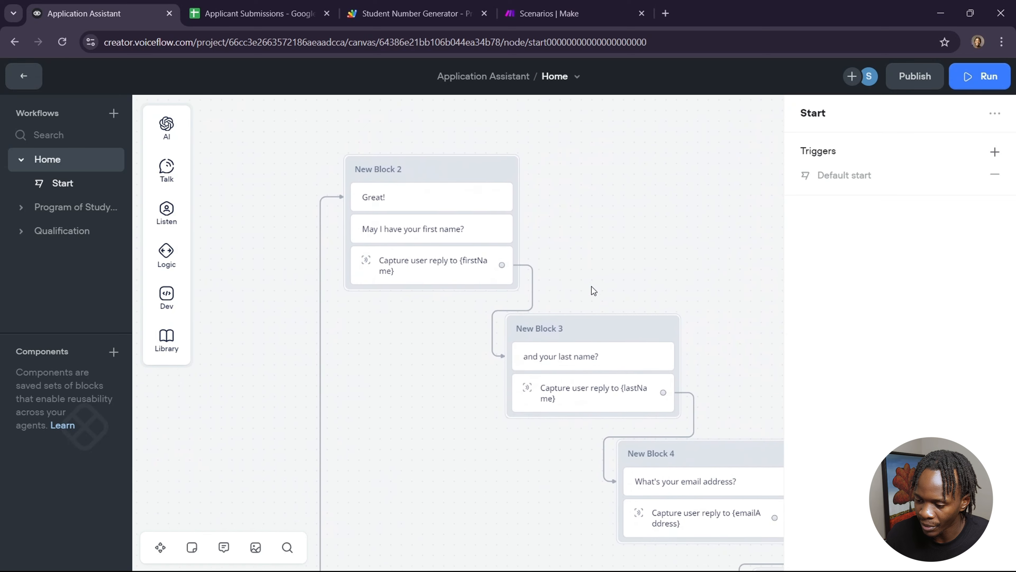
Step: Inspect the first-name capture step and the Home workflow's blocks collecting the applicant's details
{"action": "left_click", "coordinate": [465, 269]}
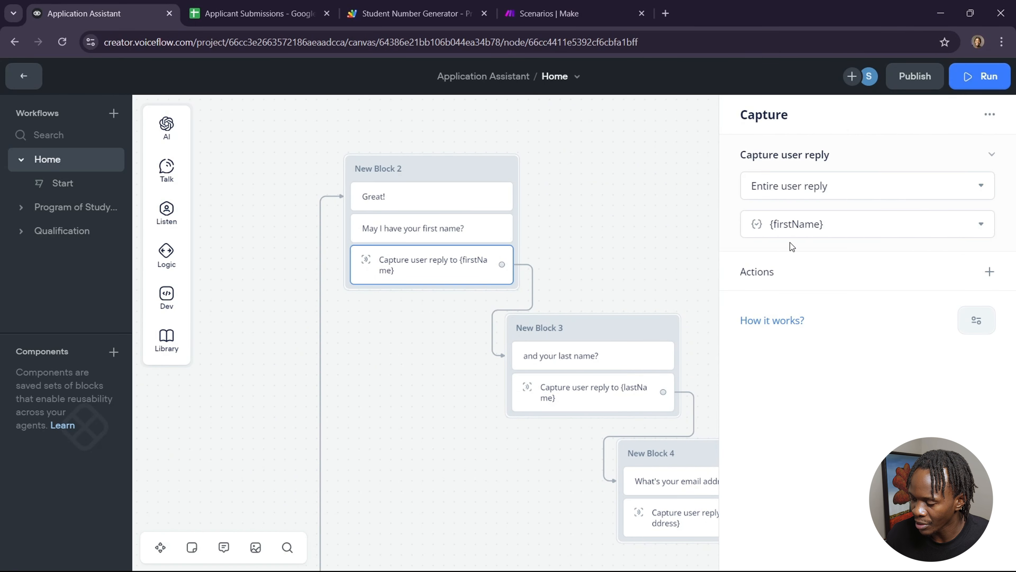
{"action": "scroll", "coordinate": [653, 270], "scroll_direction": "down", "scroll_amount": 4}
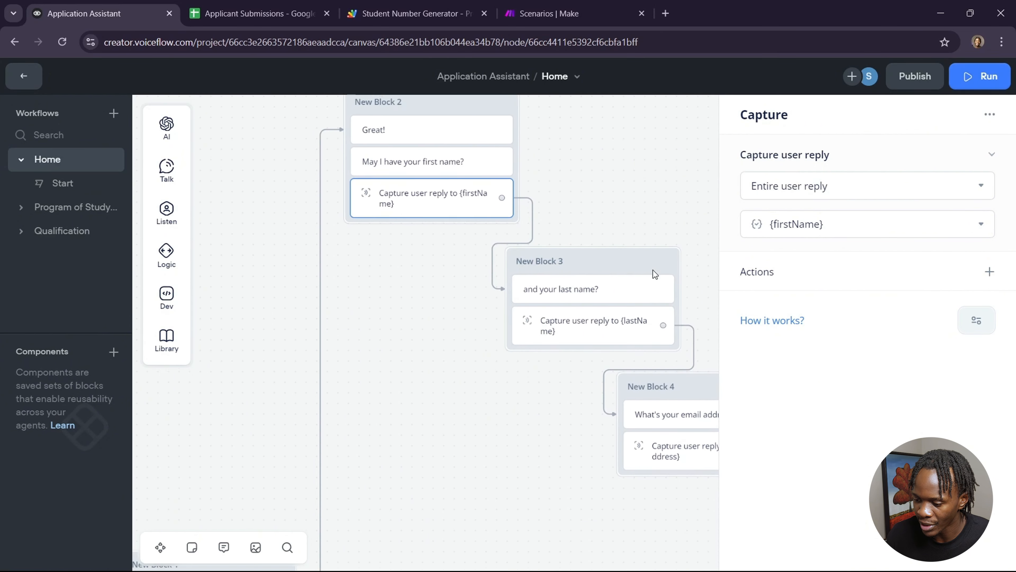
{"action": "scroll", "coordinate": [591, 294], "scroll_direction": "down", "scroll_amount": 10}
{"action": "scroll", "coordinate": [591, 294], "scroll_direction": "right", "scroll_amount": 15}
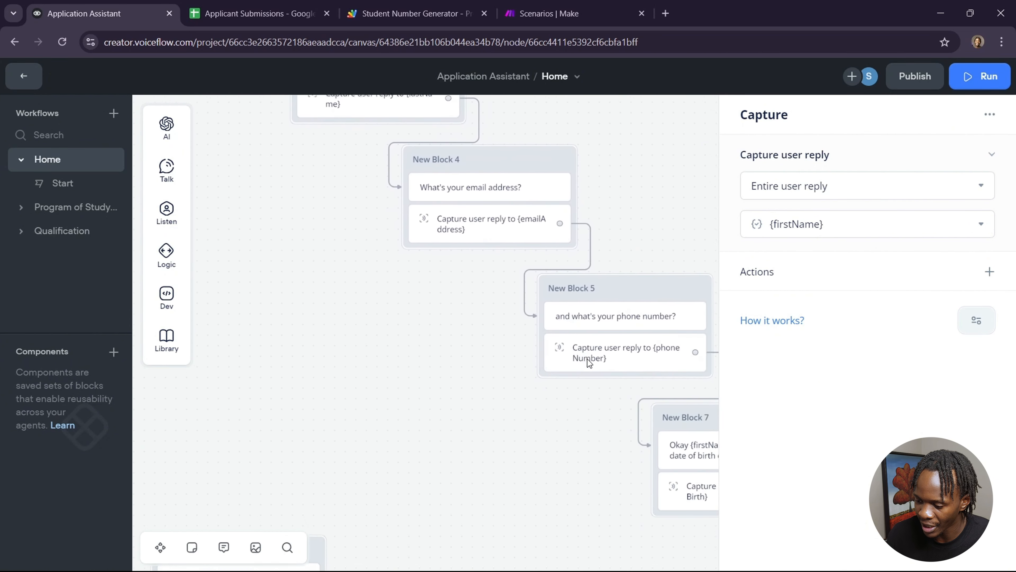
{"action": "scroll", "coordinate": [587, 359], "scroll_direction": "down", "scroll_amount": 4}
{"action": "scroll", "coordinate": [587, 359], "scroll_direction": "right", "scroll_amount": 4}
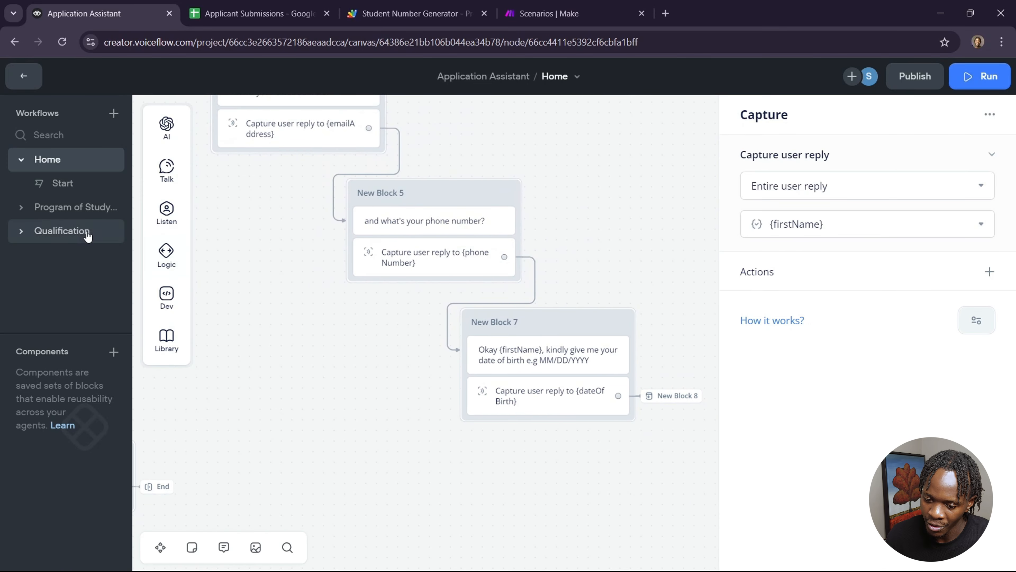
Step: Open the Qualification workflow and review the subject 1 and subject 2 selection and grade blocks
{"action": "left_click", "coordinate": [86, 232]}
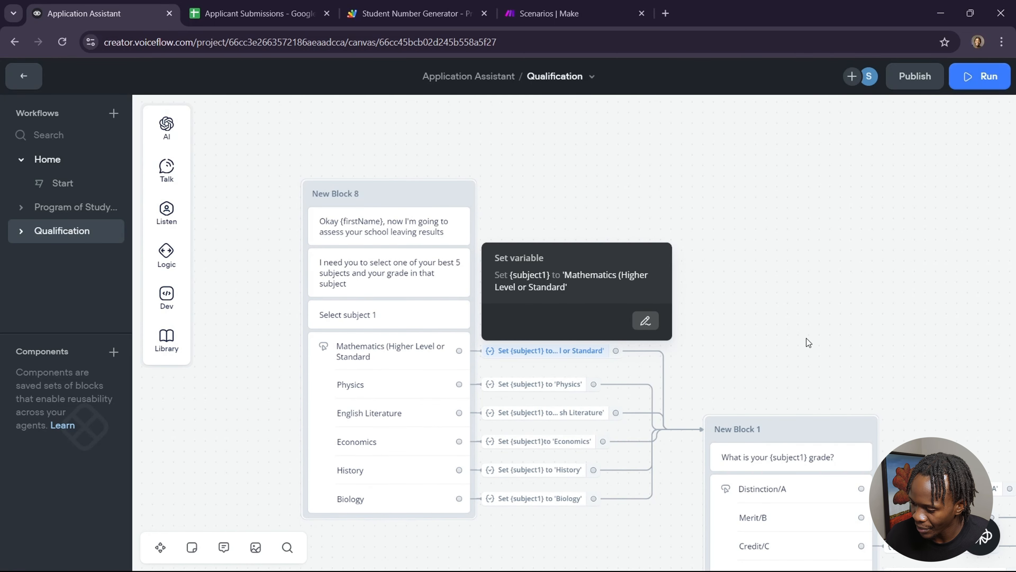
{"action": "scroll", "coordinate": [807, 341], "scroll_direction": "right", "scroll_amount": 3}
{"action": "scroll", "coordinate": [806, 340], "scroll_direction": "down", "scroll_amount": 3}
{"action": "scroll", "coordinate": [807, 338], "scroll_direction": "right", "scroll_amount": 3}
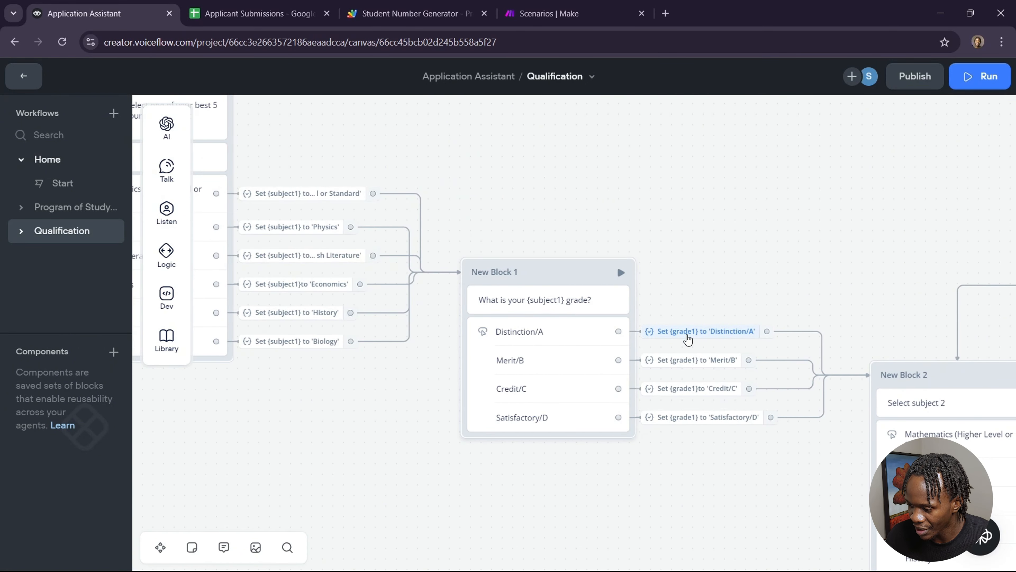
{"action": "mouse_move", "coordinate": [688, 331]}
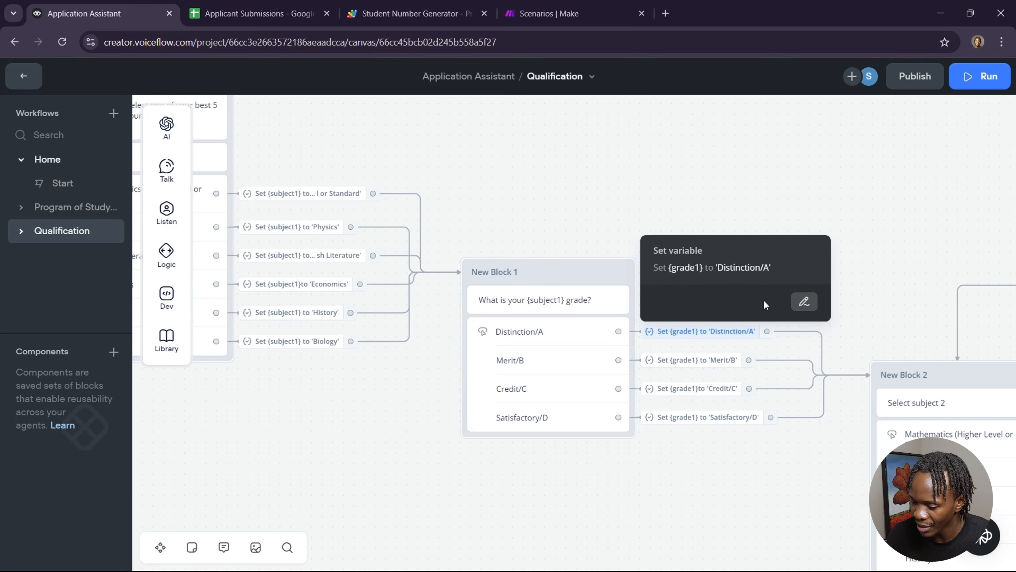
{"action": "scroll", "coordinate": [673, 488], "scroll_direction": "right", "scroll_amount": 10}
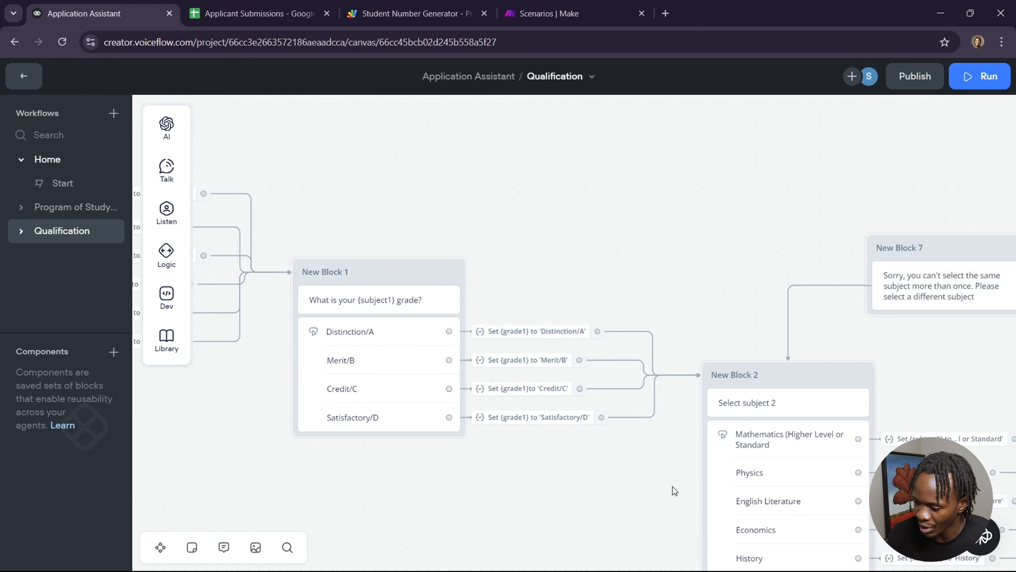
{"action": "scroll", "coordinate": [673, 487], "scroll_direction": "down", "scroll_amount": 2}
{"action": "scroll", "coordinate": [673, 487], "scroll_direction": "right", "scroll_amount": 5}
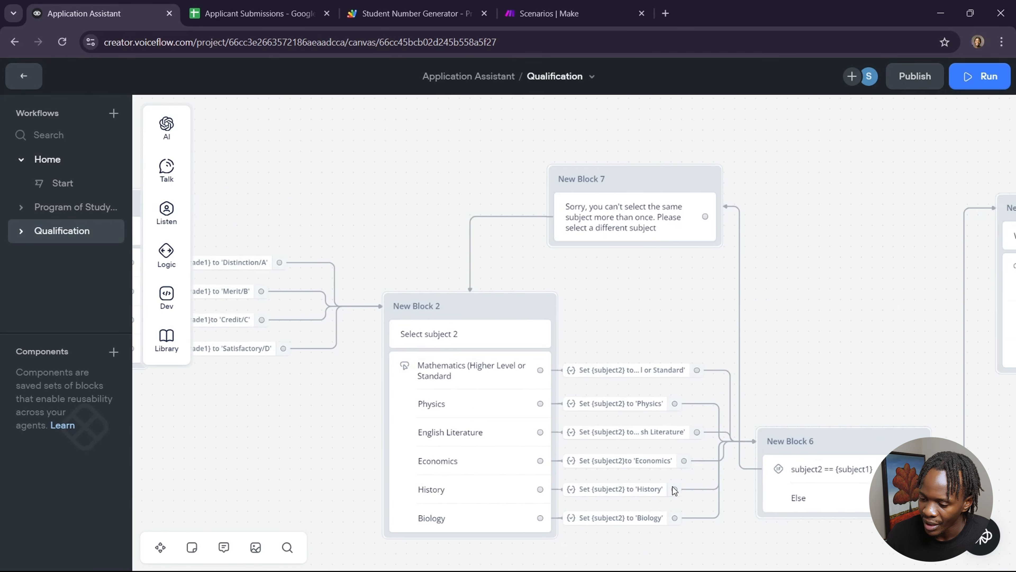
Step: Review the subject 3 to 5 selection blocks and their duplicate-subject condition blocks
{"action": "scroll", "coordinate": [672, 486], "scroll_direction": "down", "scroll_amount": 2}
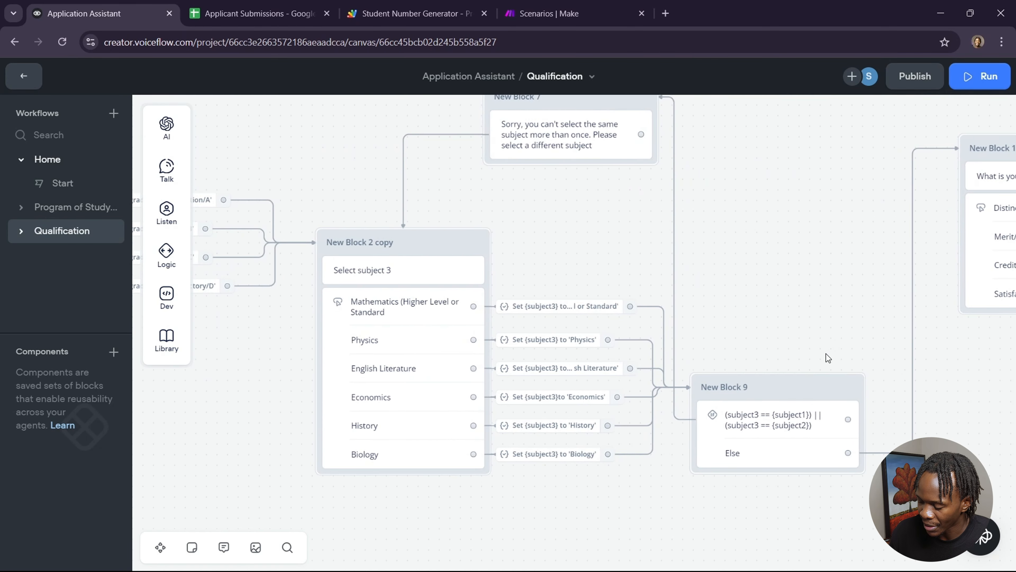
{"action": "scroll", "coordinate": [825, 353], "scroll_direction": "right", "scroll_amount": 4}
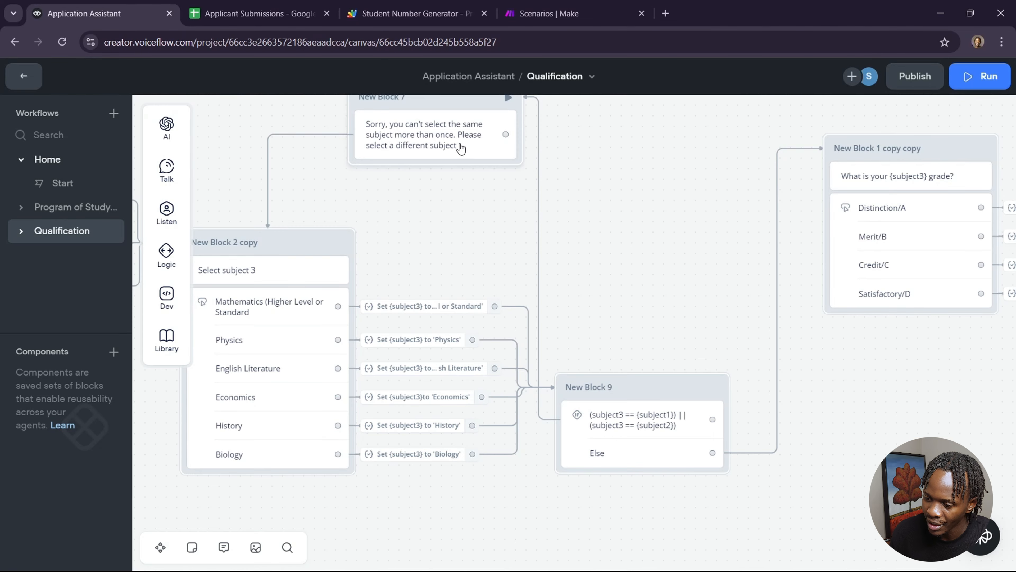
{"action": "scroll", "coordinate": [803, 387], "scroll_direction": "right", "scroll_amount": 20}
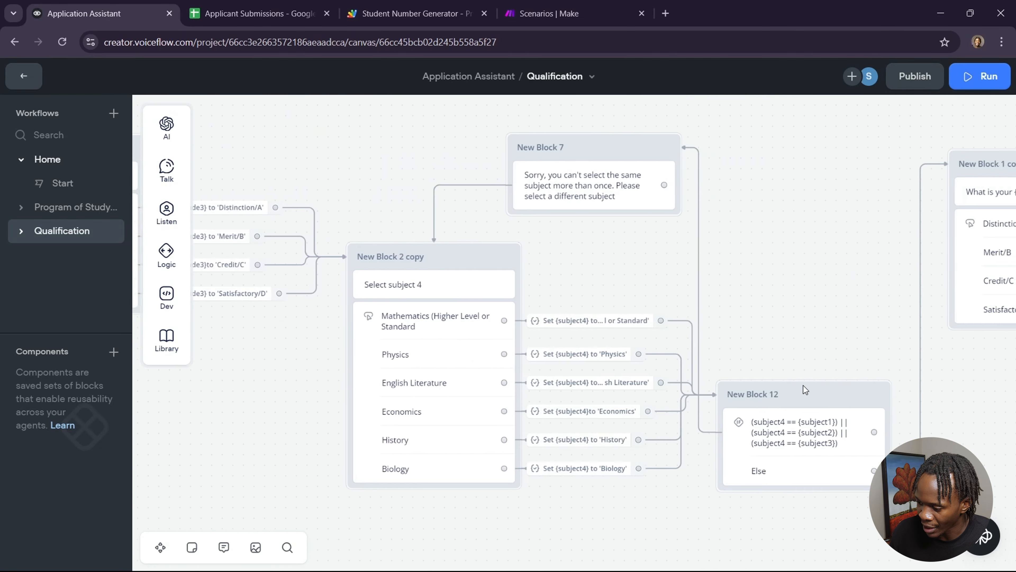
{"action": "scroll", "coordinate": [803, 385], "scroll_direction": "right", "scroll_amount": 20}
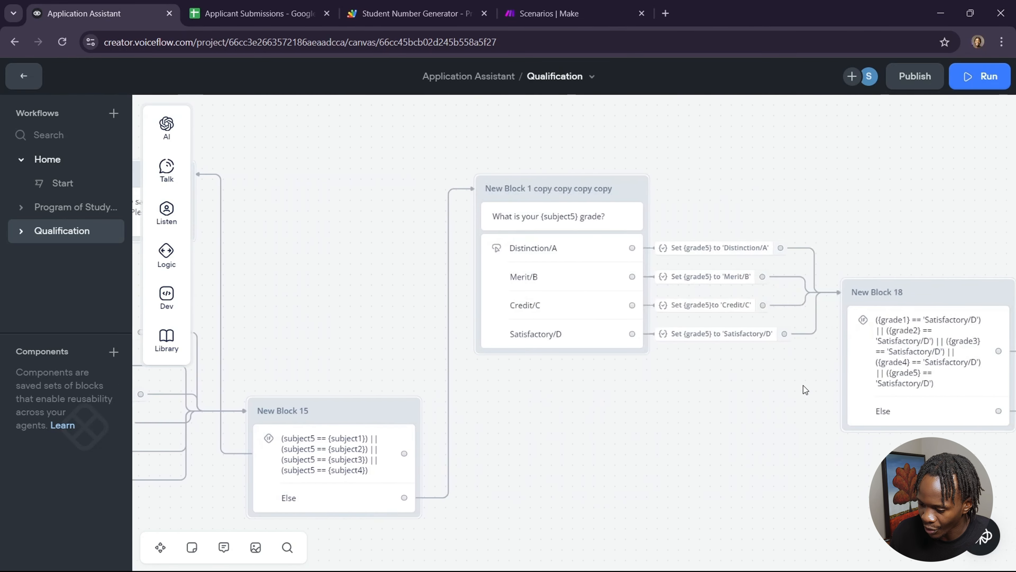
{"action": "scroll", "coordinate": [803, 385], "scroll_direction": "right", "scroll_amount": 8}
{"action": "scroll", "coordinate": [803, 385], "scroll_direction": "left", "scroll_amount": 12}
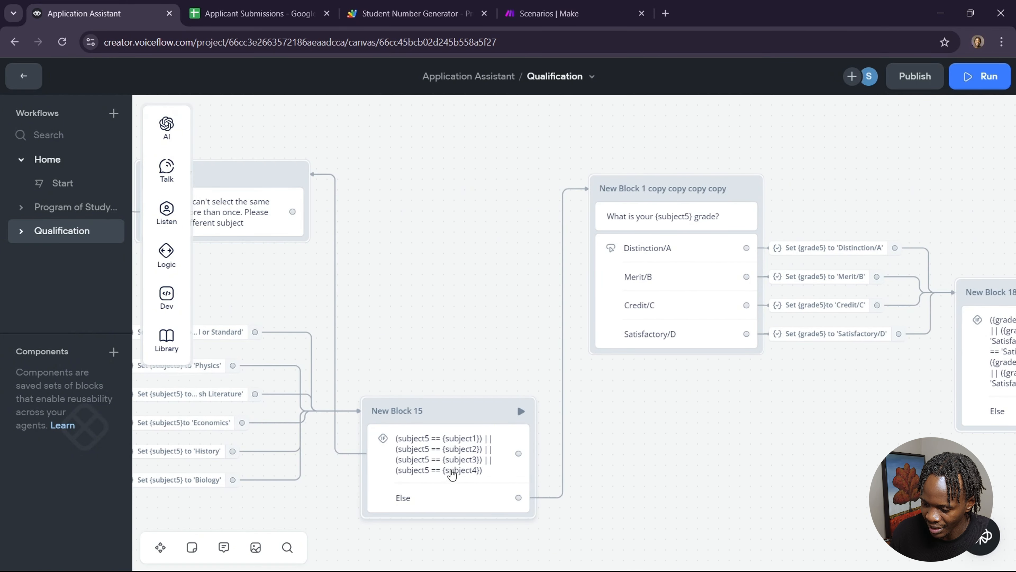
{"action": "scroll", "coordinate": [828, 445], "scroll_direction": "right", "scroll_amount": 6}
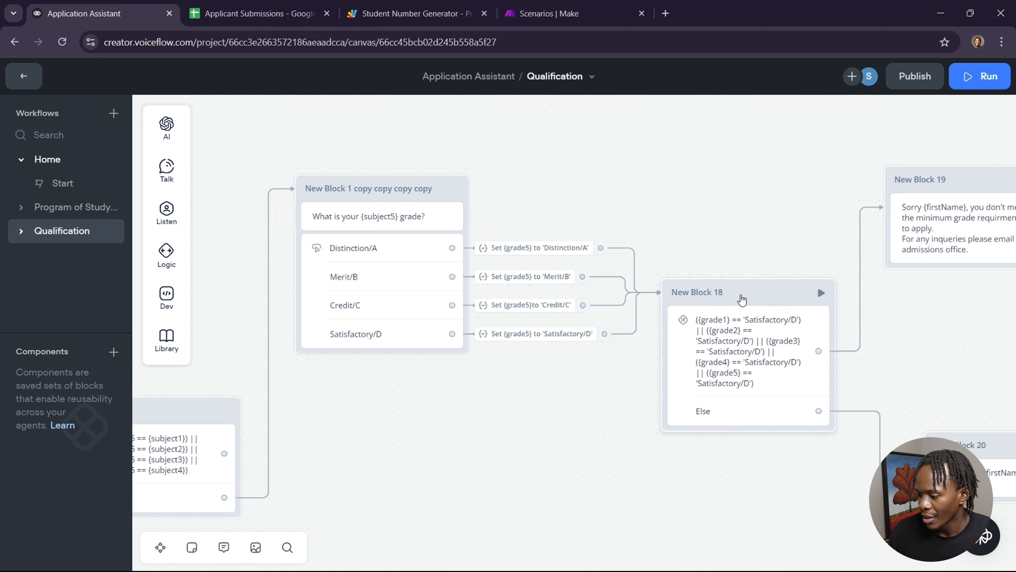
Step: Inspect the Satisfactory/D grade conditions in New Block 18
{"action": "left_click", "coordinate": [760, 291]}
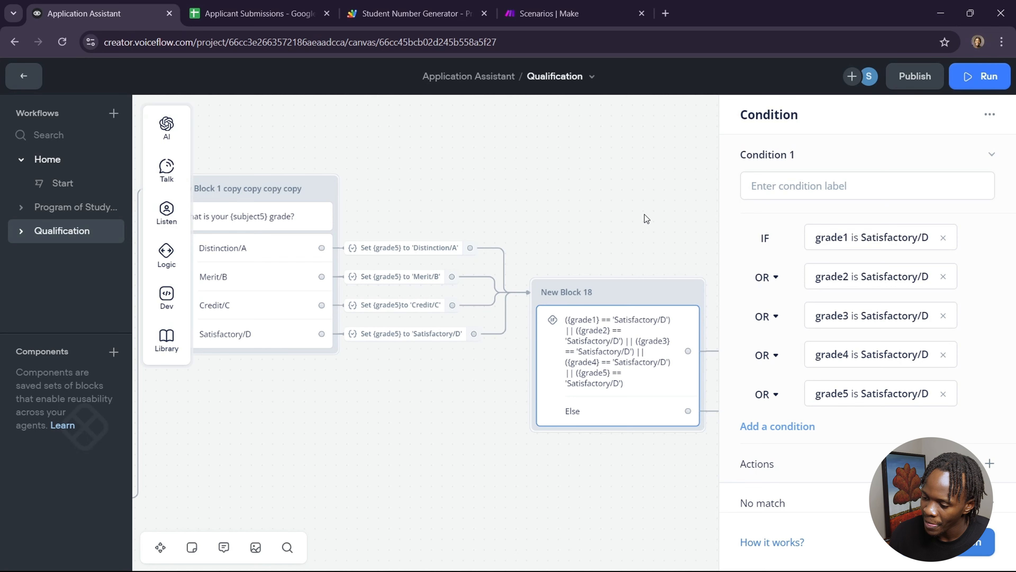
{"action": "left_click", "coordinate": [644, 215]}
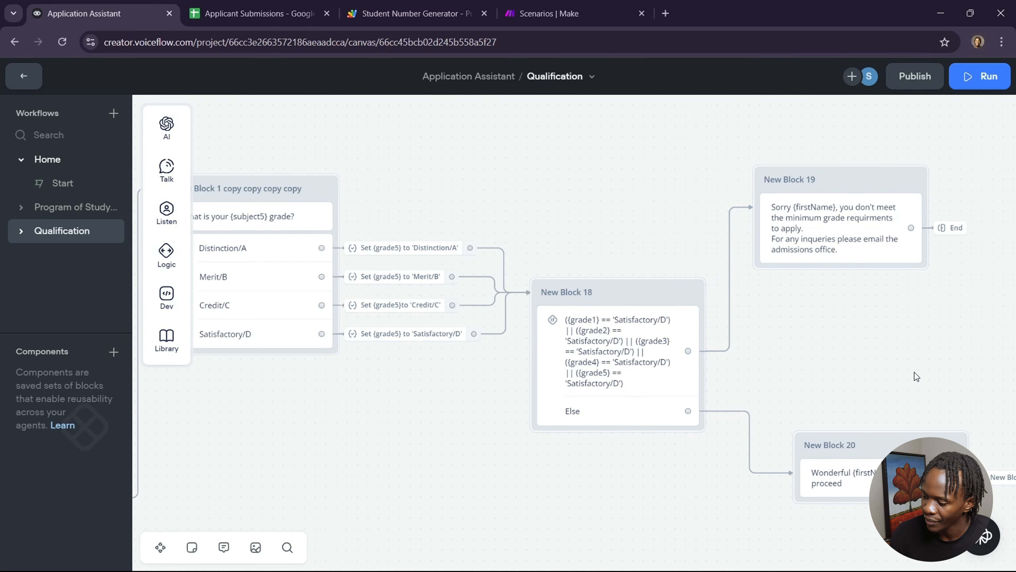
{"action": "scroll", "coordinate": [866, 372], "scroll_direction": "left", "scroll_amount": 3}
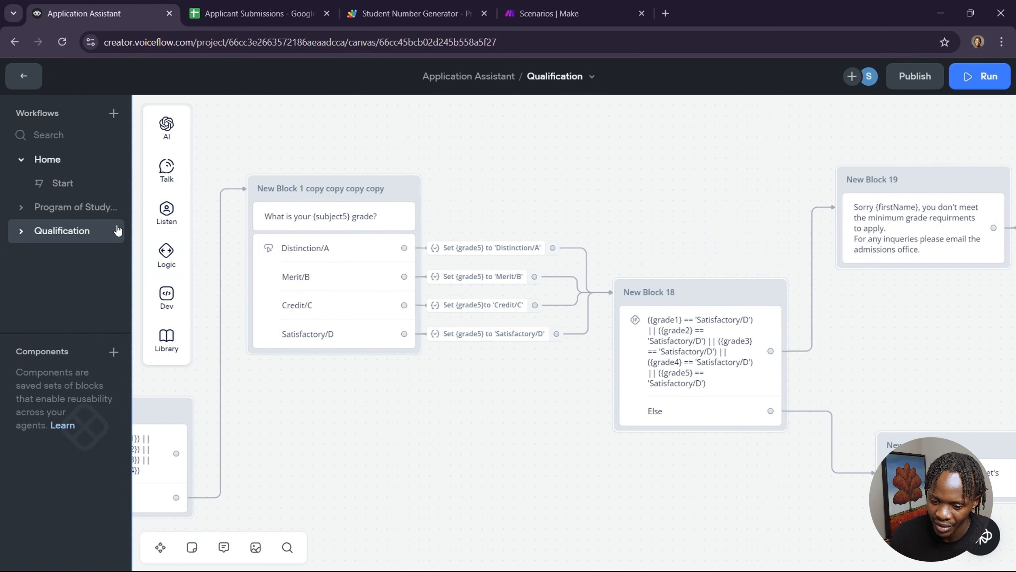
Step: Open the Program of Study and End workflow and review its school, programme, confirmation and API blocks
{"action": "left_click", "coordinate": [91, 207]}
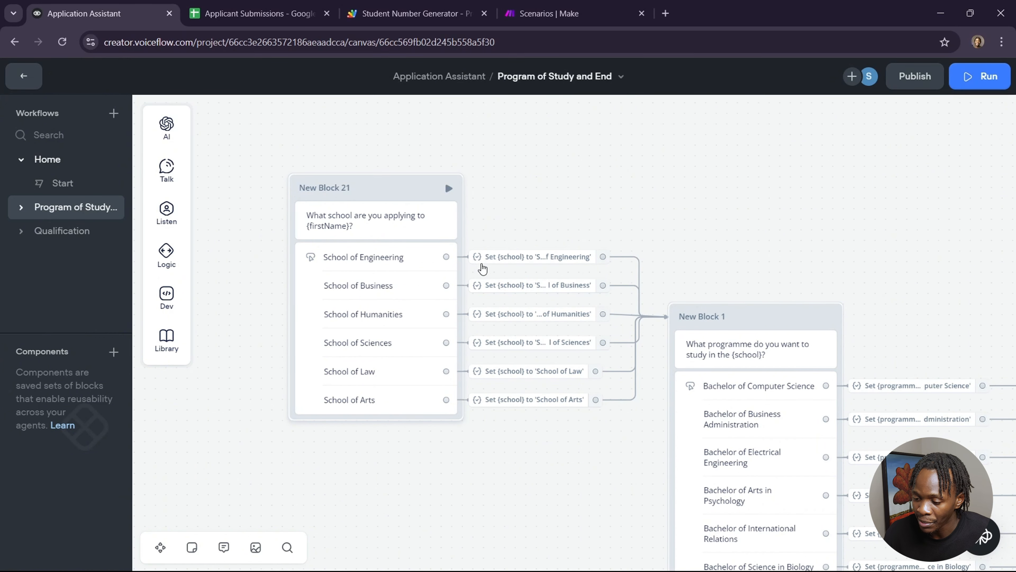
{"action": "mouse_move", "coordinate": [532, 264]}
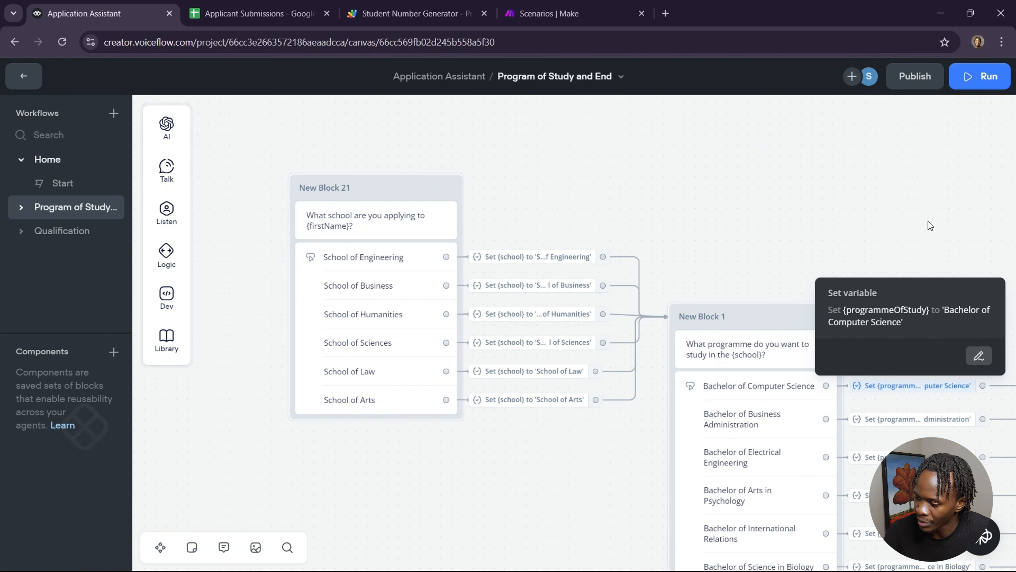
{"action": "scroll", "coordinate": [928, 223], "scroll_direction": "right", "scroll_amount": 8}
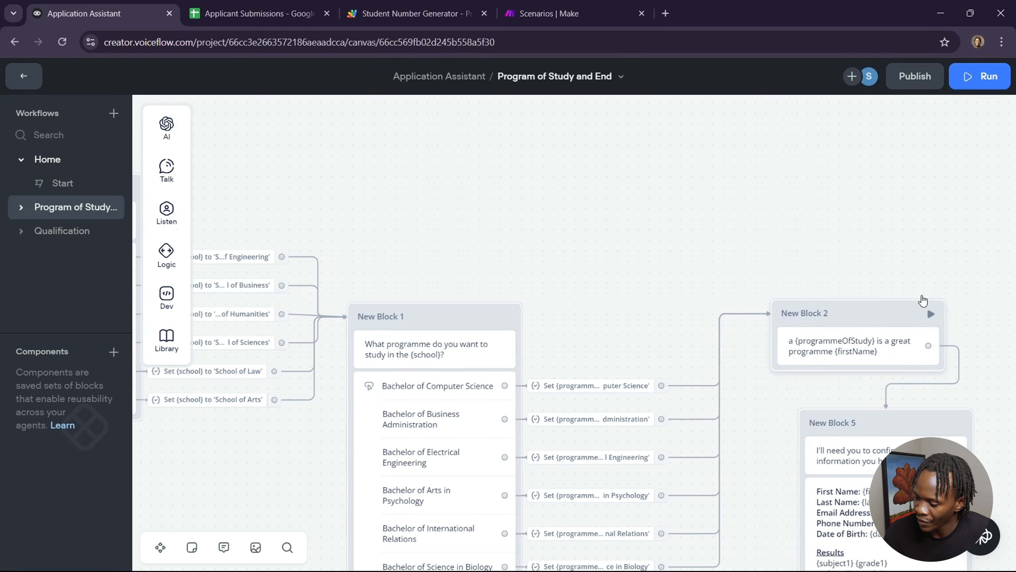
{"action": "scroll", "coordinate": [923, 275], "scroll_direction": "down", "scroll_amount": 4}
{"action": "scroll", "coordinate": [923, 275], "scroll_direction": "right", "scroll_amount": 5}
{"action": "scroll", "coordinate": [923, 275], "scroll_direction": "down", "scroll_amount": 2}
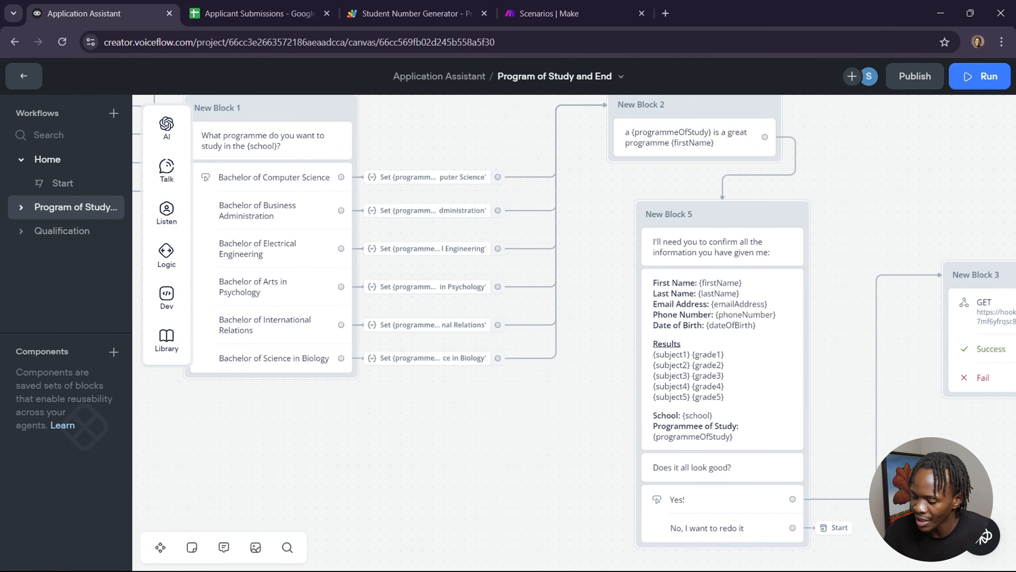
{"action": "scroll", "coordinate": [695, 506], "scroll_direction": "right", "scroll_amount": 6}
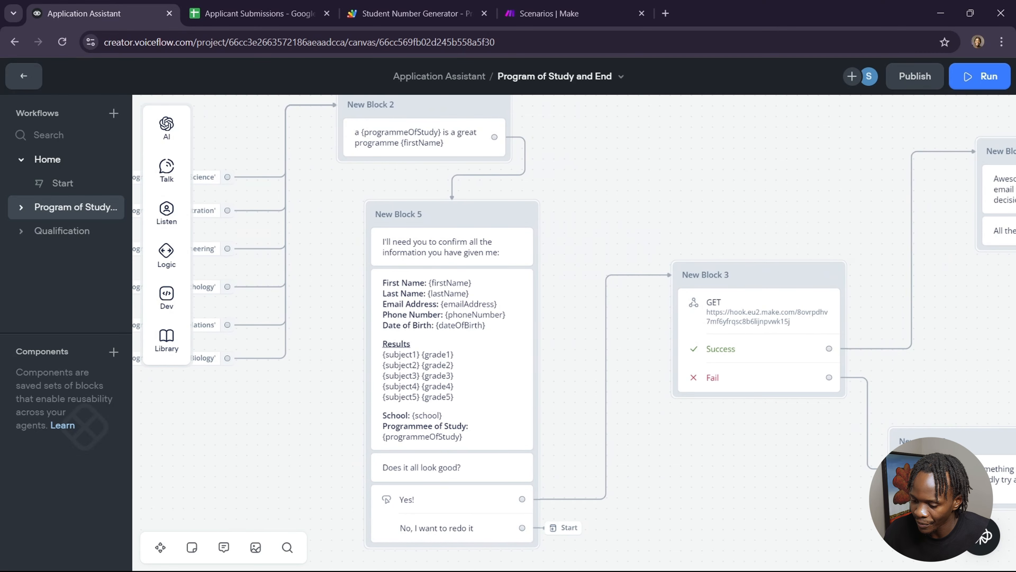
{"action": "scroll", "coordinate": [695, 506], "scroll_direction": "down", "scroll_amount": 1}
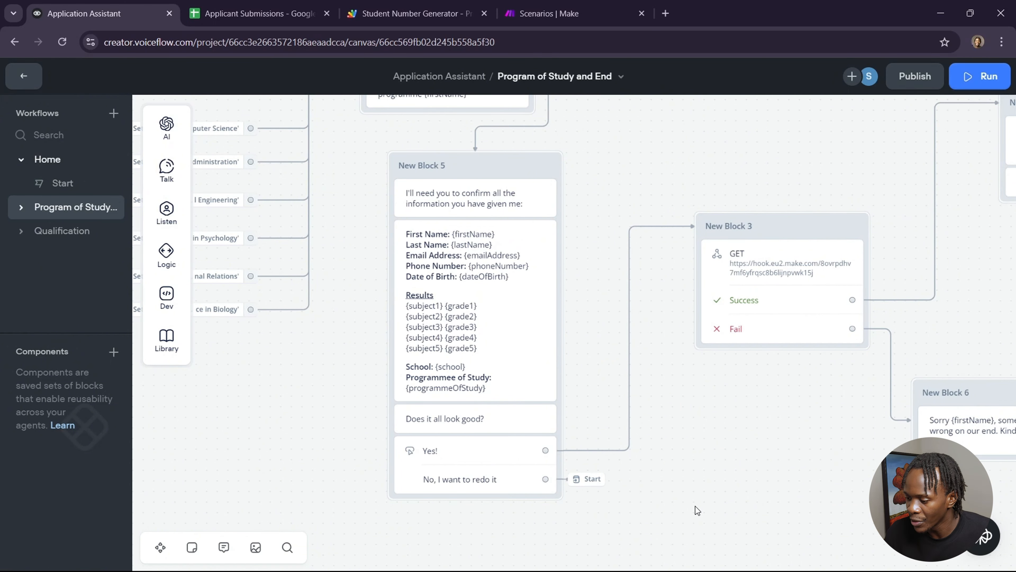
{"action": "scroll", "coordinate": [695, 506], "scroll_direction": "right", "scroll_amount": 5}
{"action": "scroll", "coordinate": [696, 505], "scroll_direction": "up", "scroll_amount": 1}
{"action": "scroll", "coordinate": [696, 506], "scroll_direction": "right", "scroll_amount": 1}
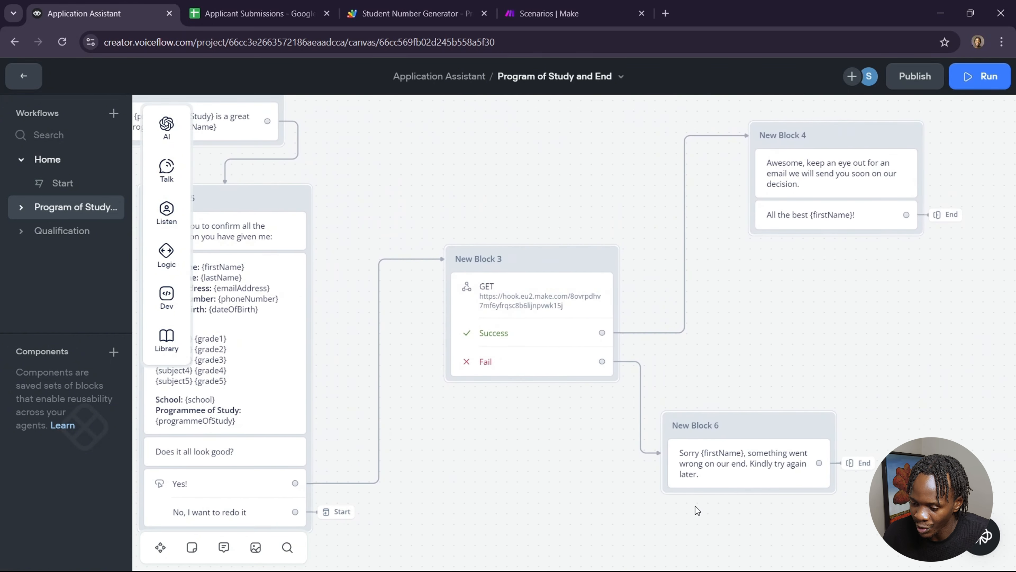
Step: Inspect the API block's GET webhook URL and its applicant parameters
{"action": "left_click", "coordinate": [553, 300]}
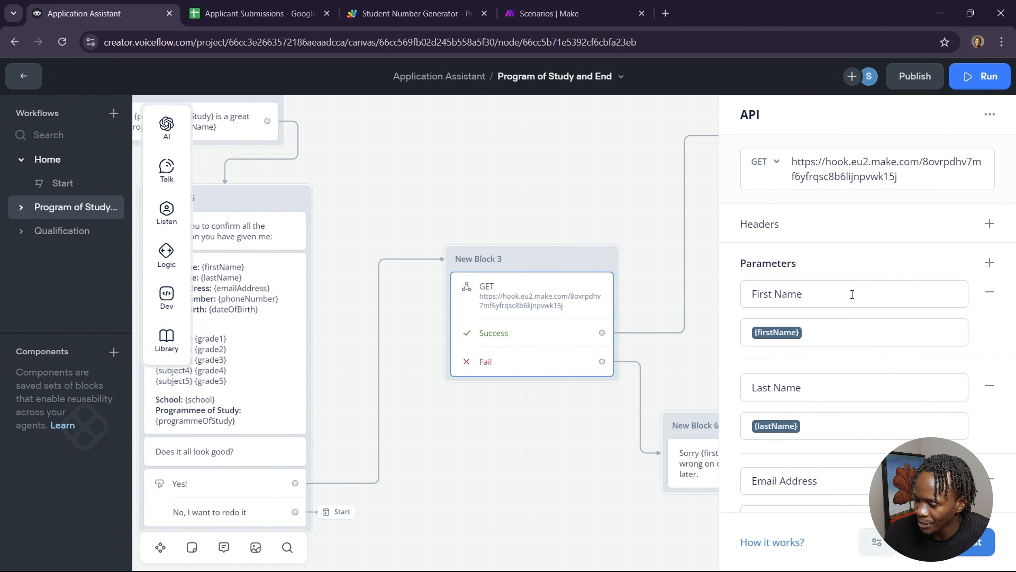
{"action": "scroll", "coordinate": [844, 336], "scroll_direction": "down", "scroll_amount": 2}
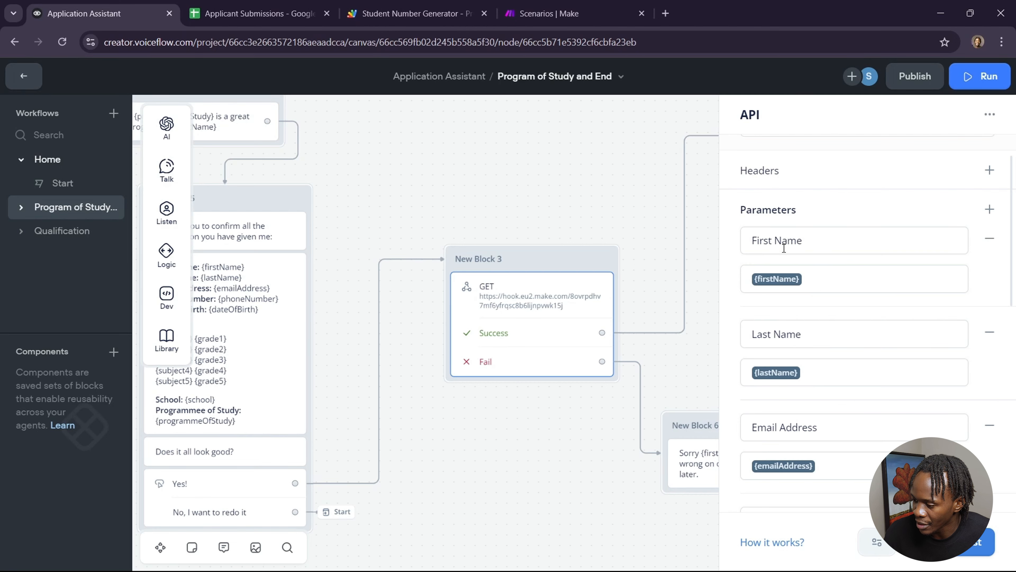
{"action": "scroll", "coordinate": [867, 302], "scroll_direction": "down", "scroll_amount": 1}
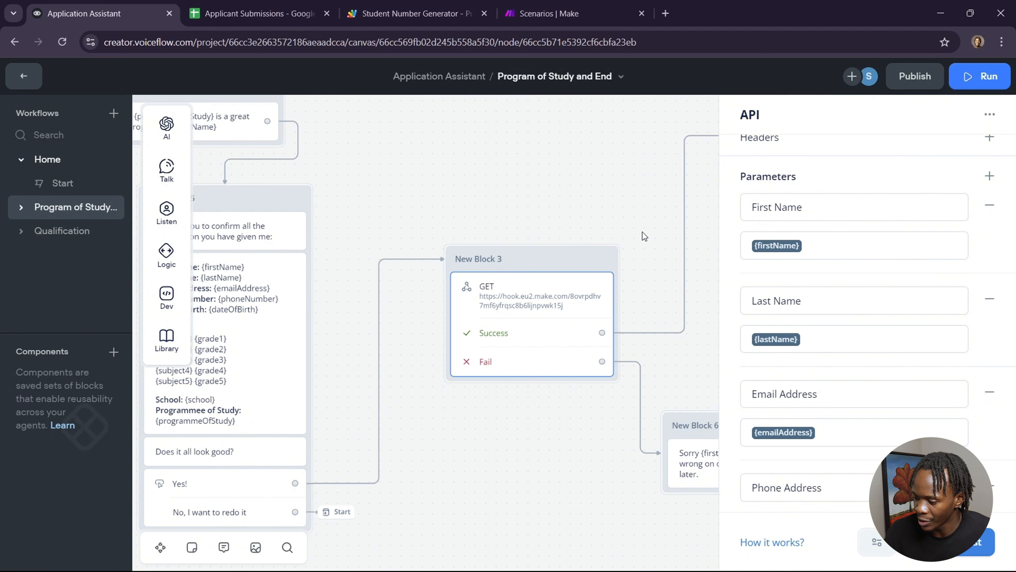
{"action": "scroll", "coordinate": [802, 326], "scroll_direction": "down", "scroll_amount": 6}
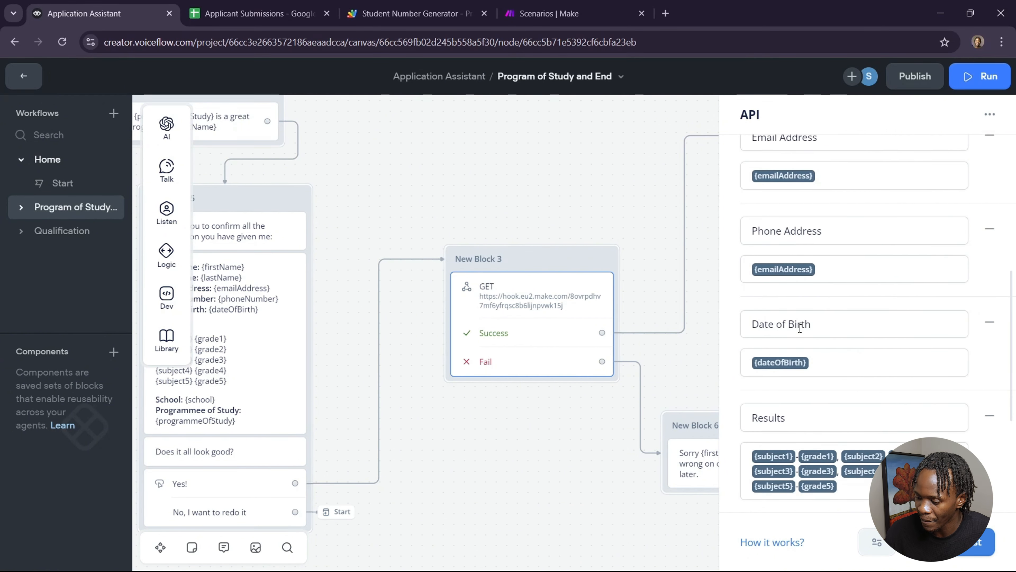
{"action": "left_click", "coordinate": [612, 212]}
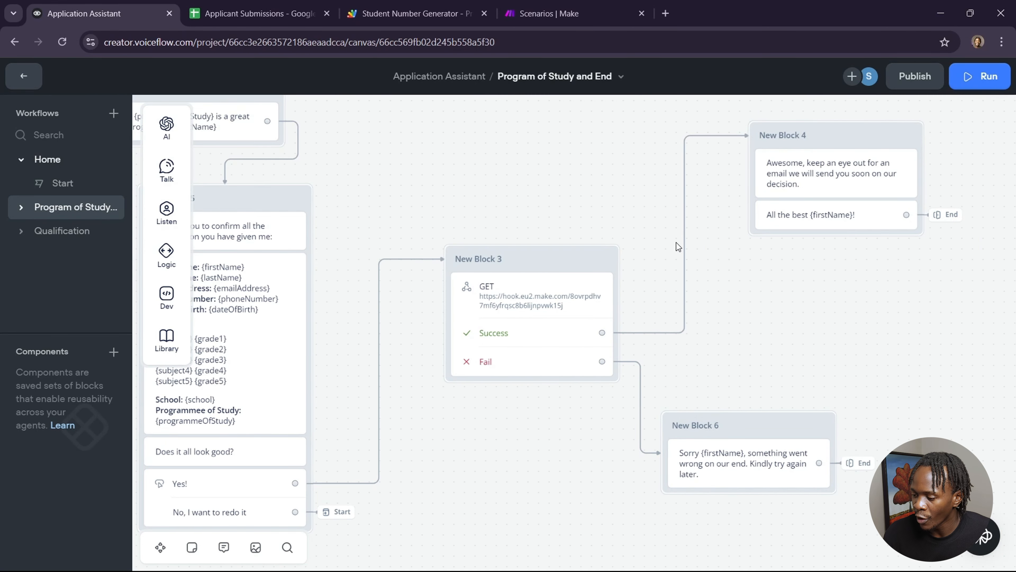
Step: Switch to the Applicant Submissions spreadsheet and inspect its empty sheet
{"action": "left_click", "coordinate": [275, 17]}
{"action": "left_click", "coordinate": [257, 219]}
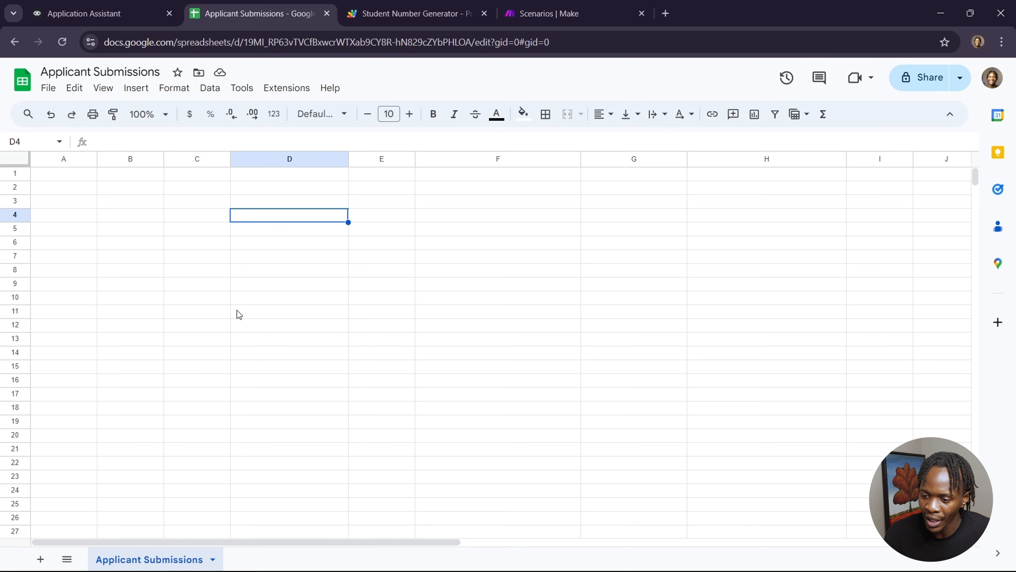
{"action": "left_click", "coordinate": [86, 176]}
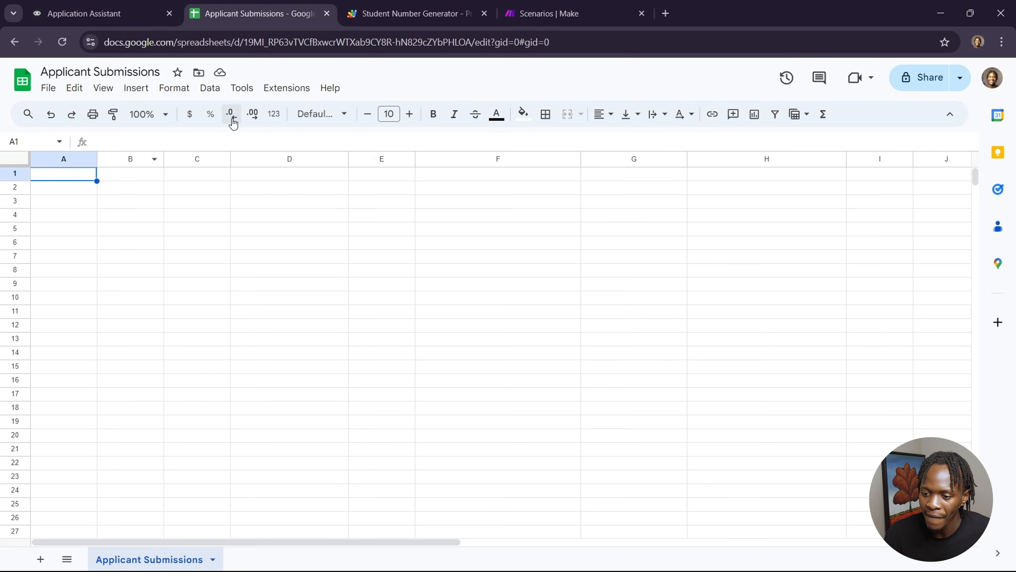
{"action": "key", "text": "Right"}
{"action": "key", "text": "Right"}
{"action": "key", "text": "Right"}
Step: Open the spreadsheet's Apps Script project, Student Number Generator, to view its code
{"action": "left_click", "coordinate": [293, 90]}
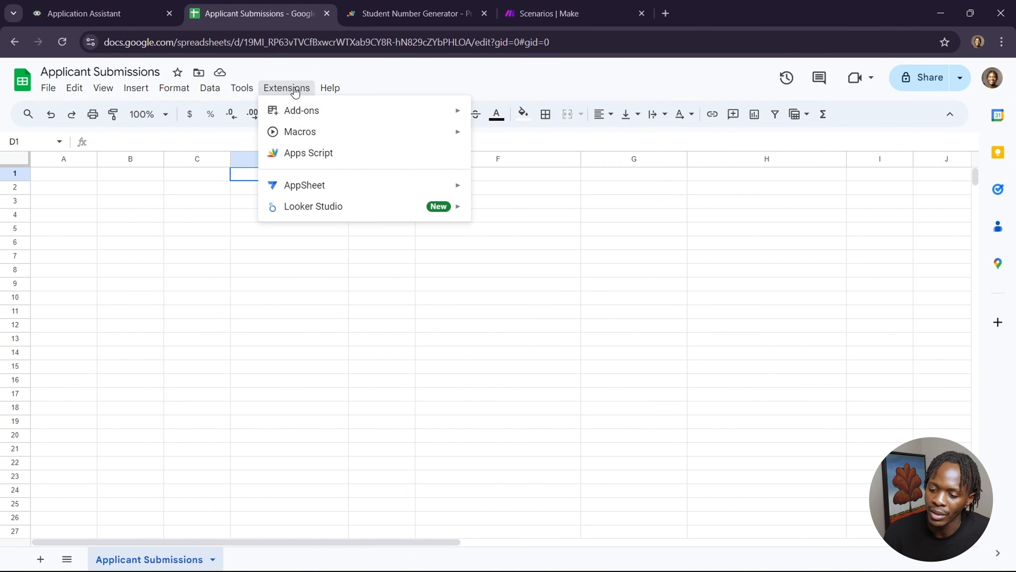
{"action": "left_click", "coordinate": [334, 152]}
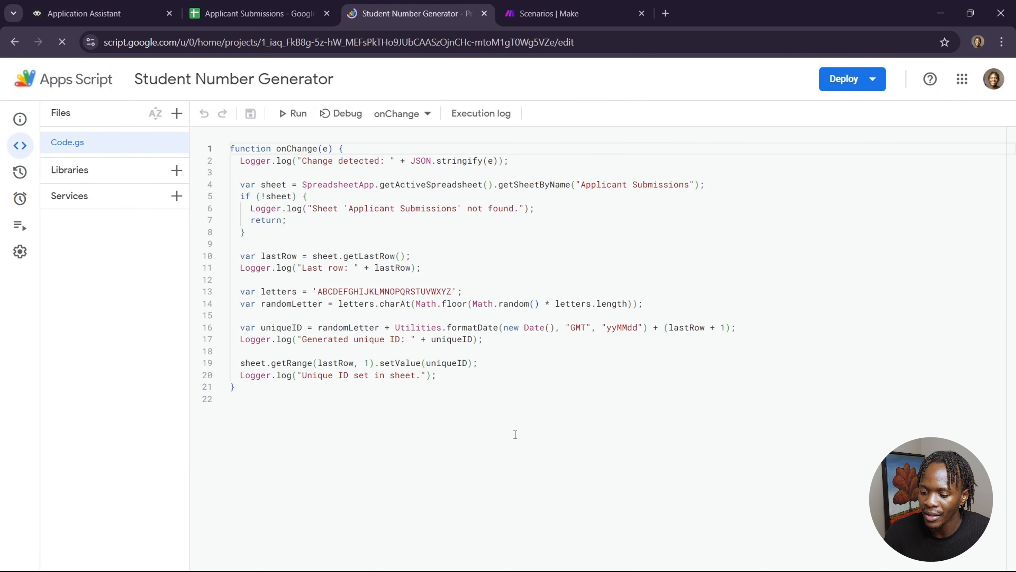
{"action": "left_click", "coordinate": [515, 434]}
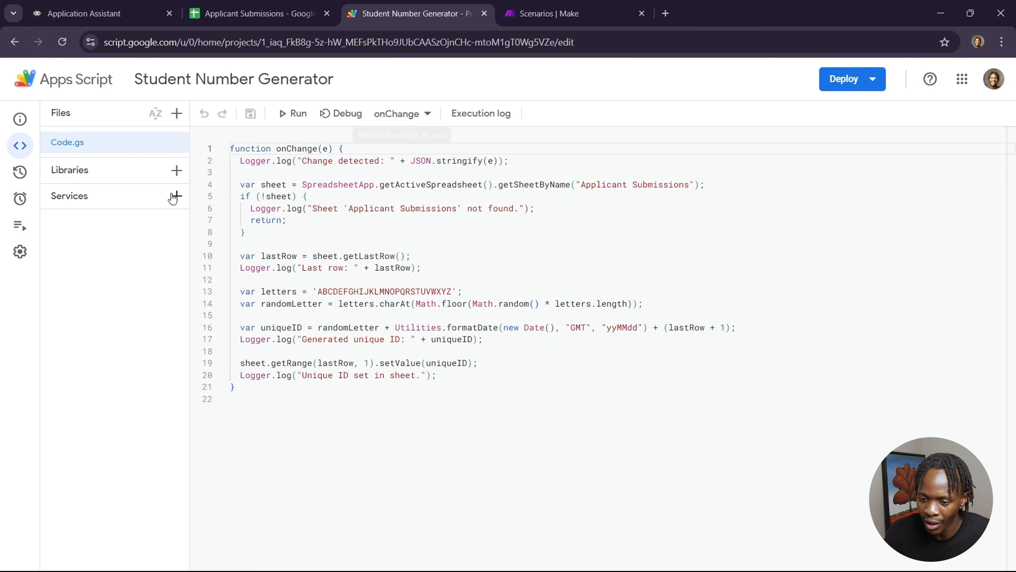
Step: Review the script project's On change trigger and the options for adding a new trigger, without saving one
{"action": "left_click", "coordinate": [20, 198]}
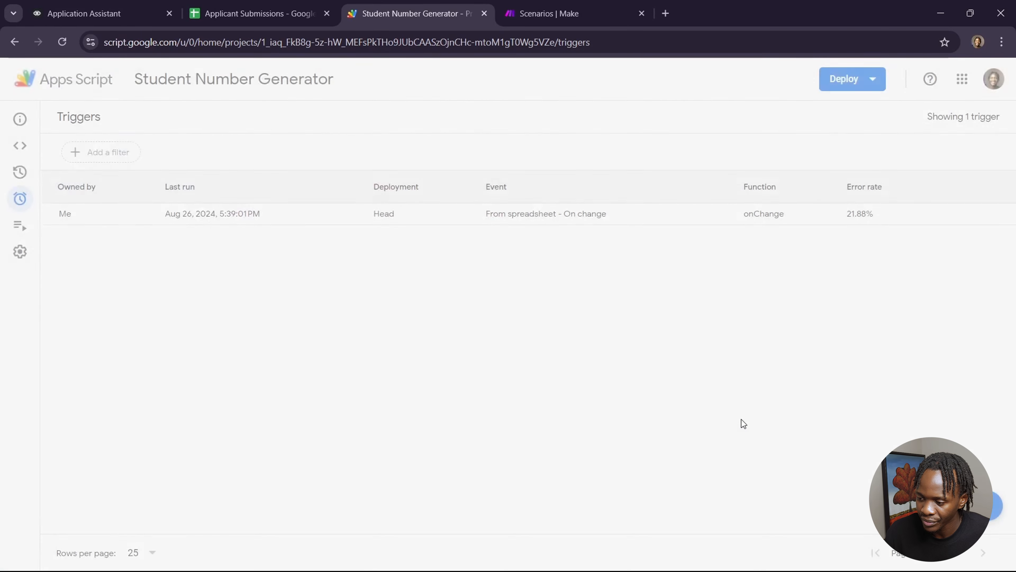
{"action": "left_click", "coordinate": [960, 505]}
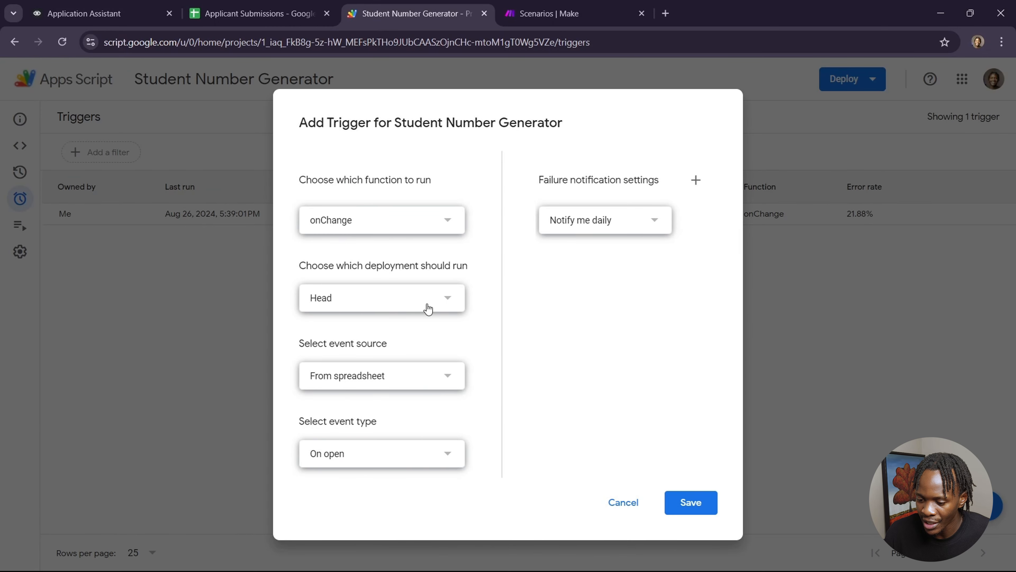
{"action": "left_click", "coordinate": [431, 467]}
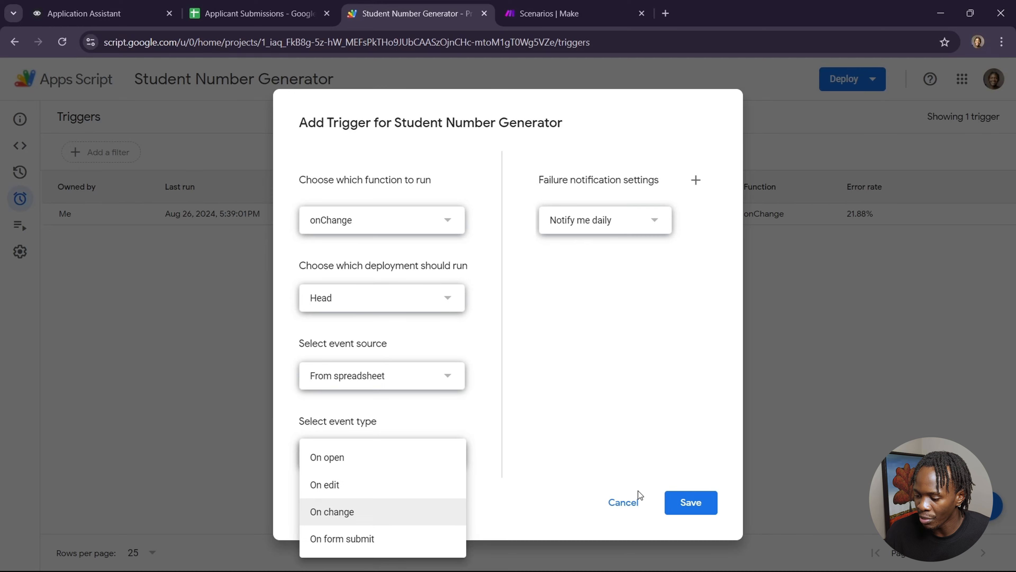
{"action": "left_click", "coordinate": [632, 503]}
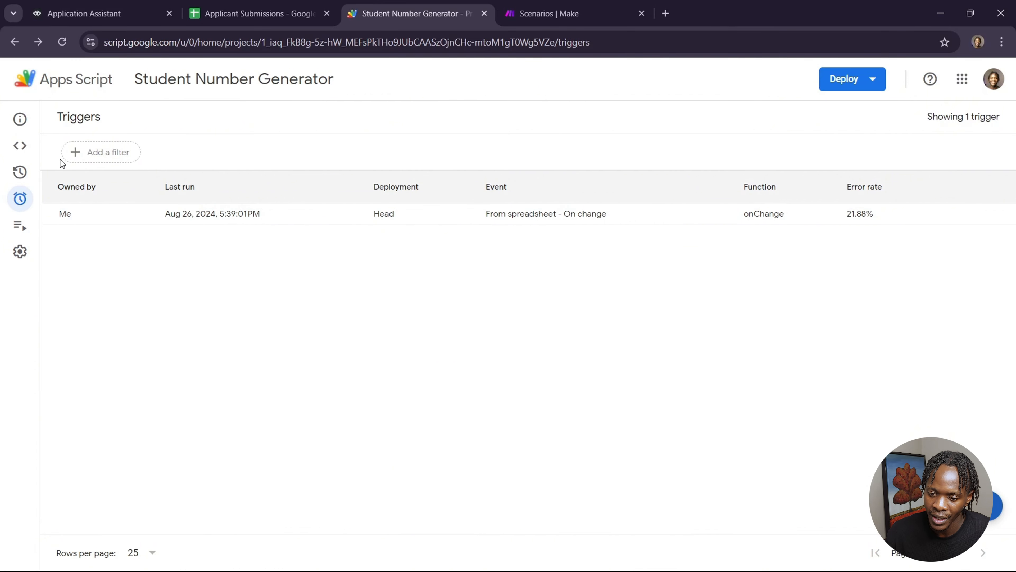
Step: Open the Applicant Submitter scenario in the editor and inspect its custom webhook module
{"action": "left_click", "coordinate": [18, 145]}
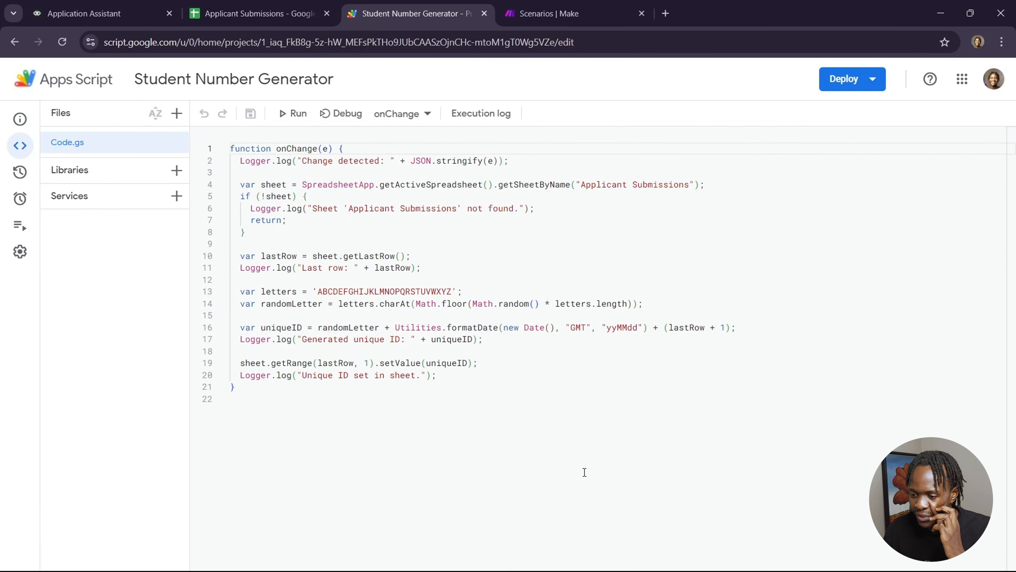
{"action": "left_click", "coordinate": [583, 25]}
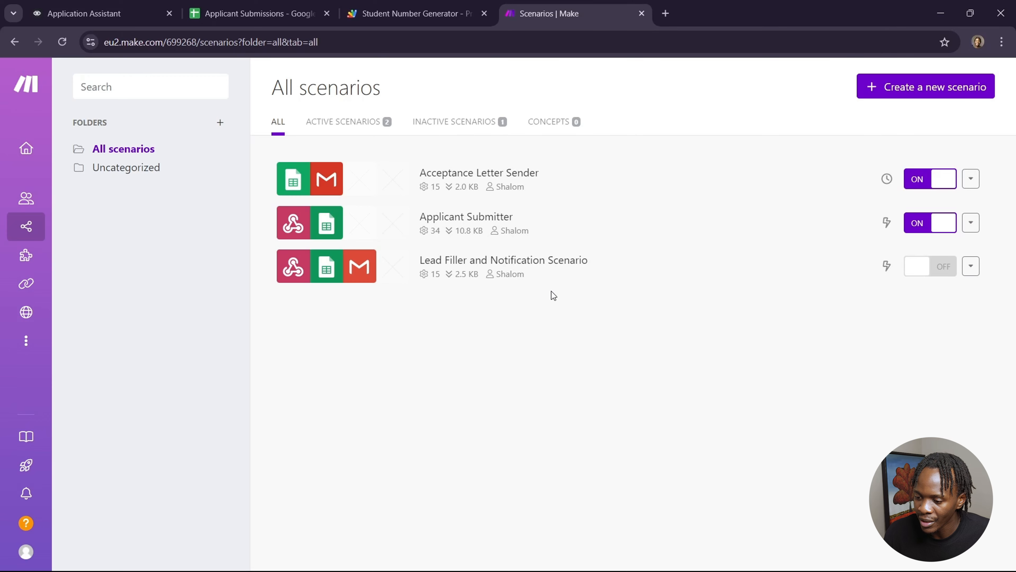
{"action": "left_click", "coordinate": [580, 231]}
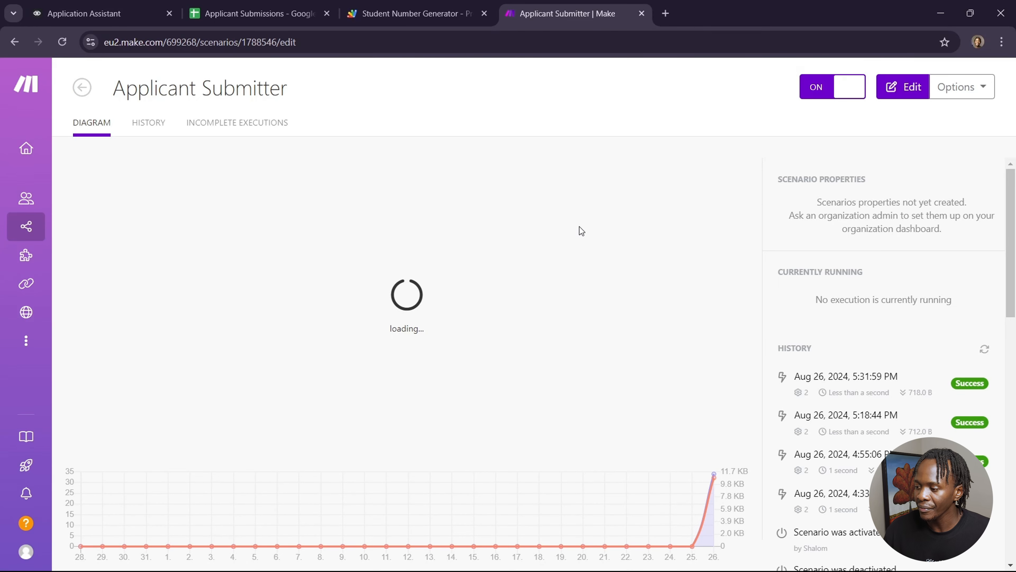
{"action": "left_click", "coordinate": [918, 89]}
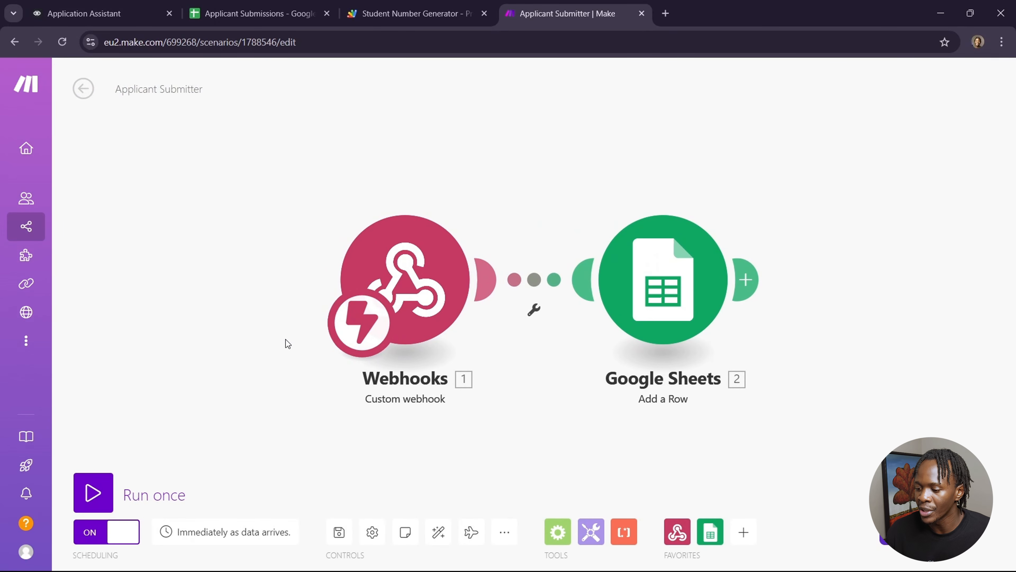
{"action": "left_click", "coordinate": [435, 304]}
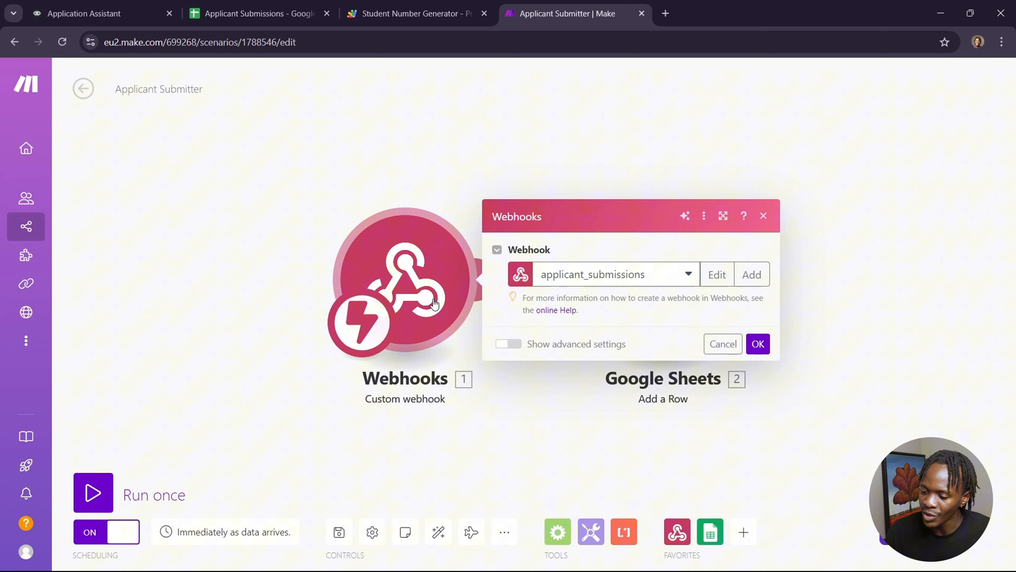
Step: Compare the webhook address with the URL and parameters of the assistant's API block
{"action": "left_click", "coordinate": [123, 20]}
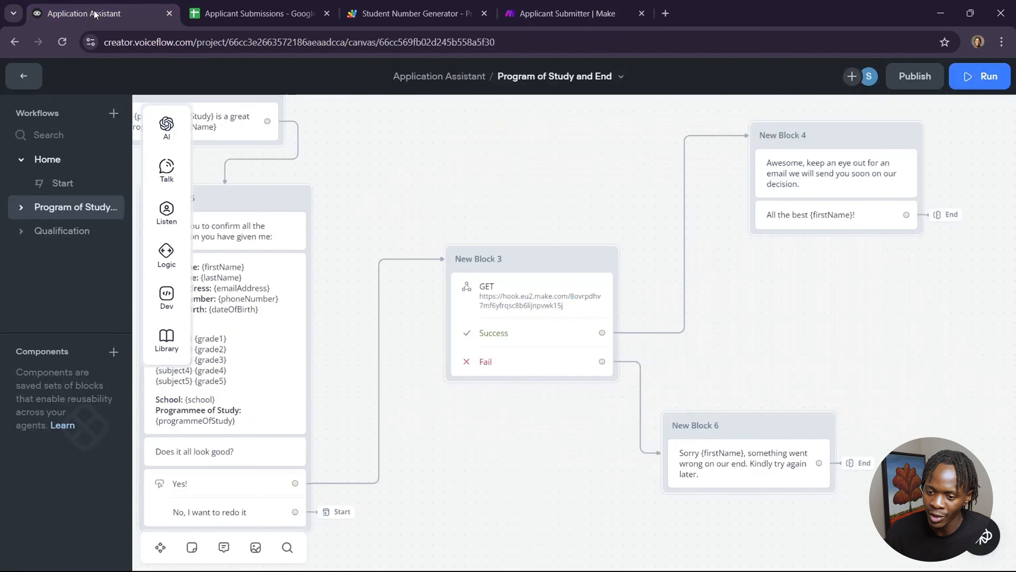
{"action": "left_click", "coordinate": [551, 295]}
{"action": "scroll", "coordinate": [895, 415], "scroll_direction": "down", "scroll_amount": 10}
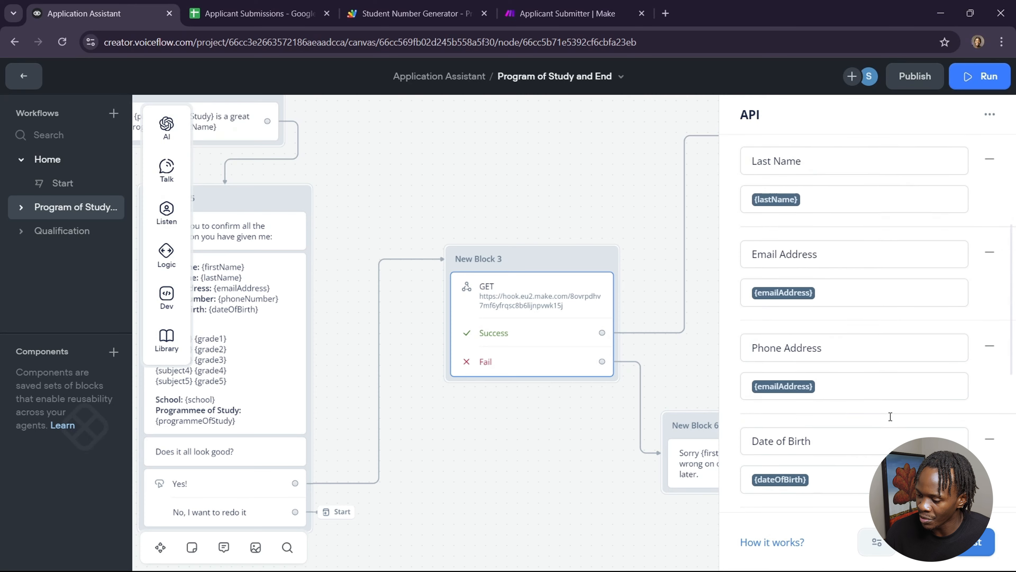
{"action": "left_click", "coordinate": [577, 6]}
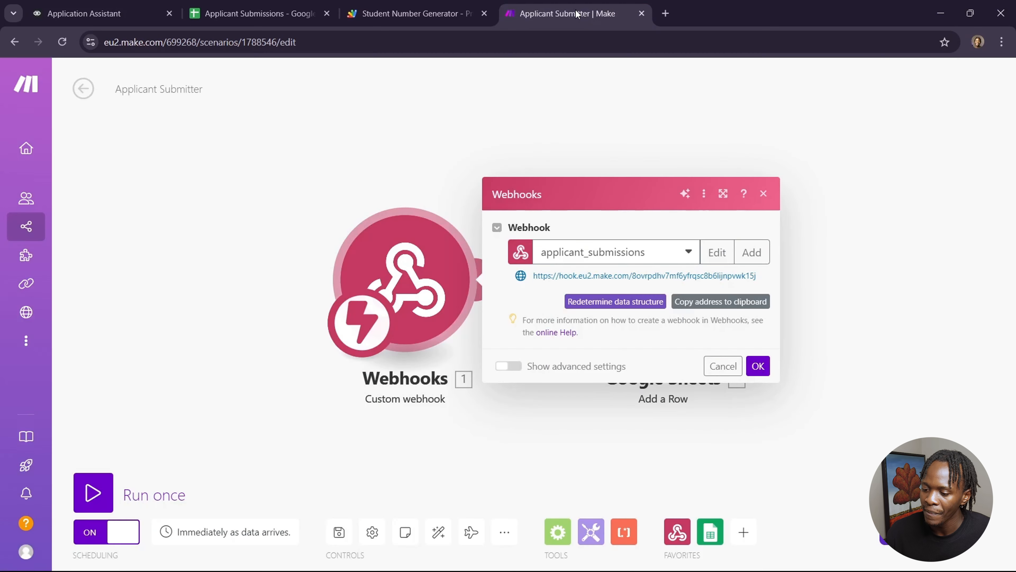
{"action": "left_click", "coordinate": [849, 259]}
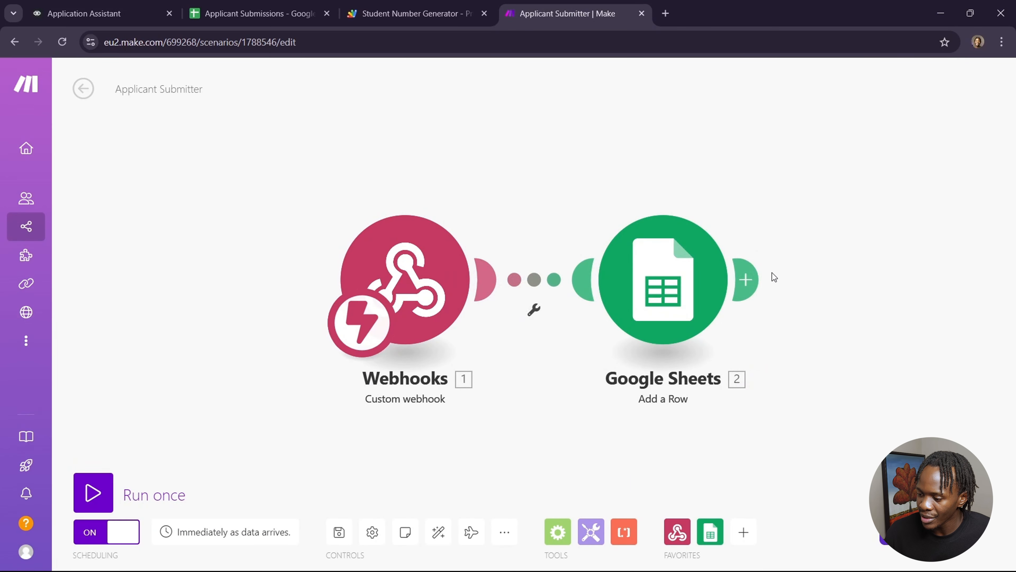
Step: Review the Google Sheets Add a Row module's spreadsheet settings and the webhook fields mapped to each column
{"action": "left_click", "coordinate": [694, 297]}
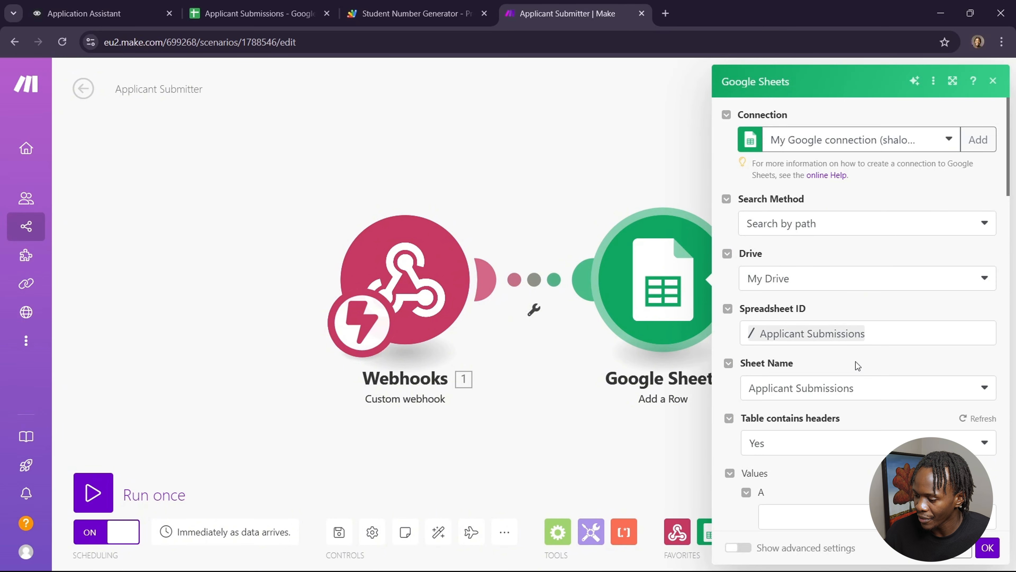
{"action": "scroll", "coordinate": [857, 380], "scroll_direction": "down", "scroll_amount": 7}
{"action": "scroll", "coordinate": [860, 391], "scroll_direction": "down", "scroll_amount": 1}
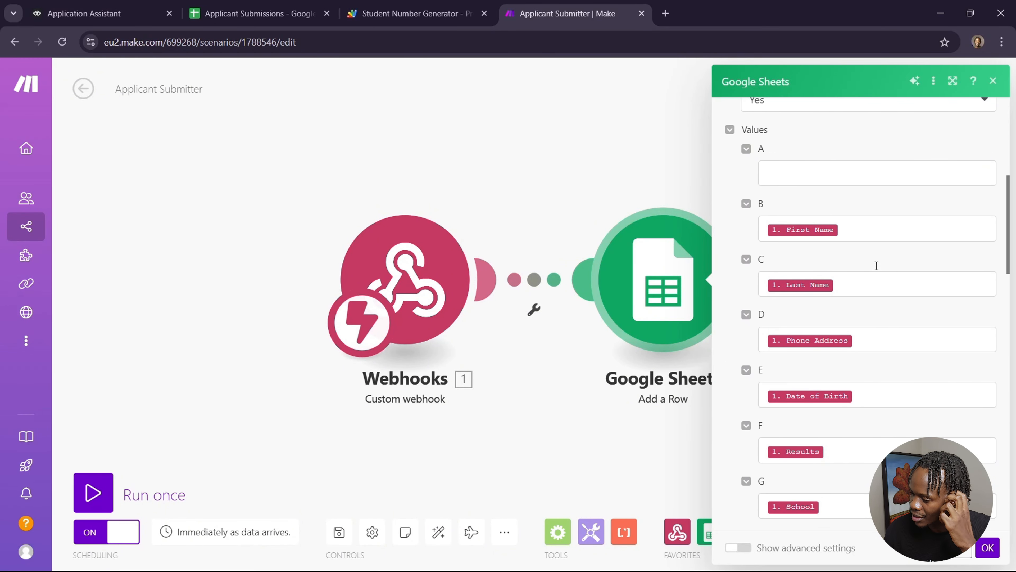
{"action": "left_click", "coordinate": [867, 232]}
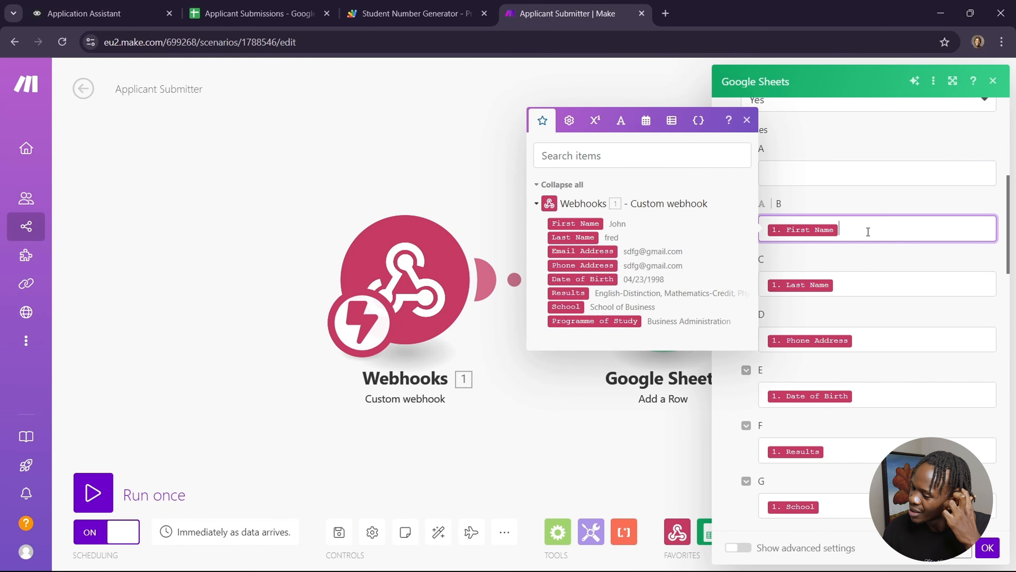
{"action": "left_click", "coordinate": [591, 224]}
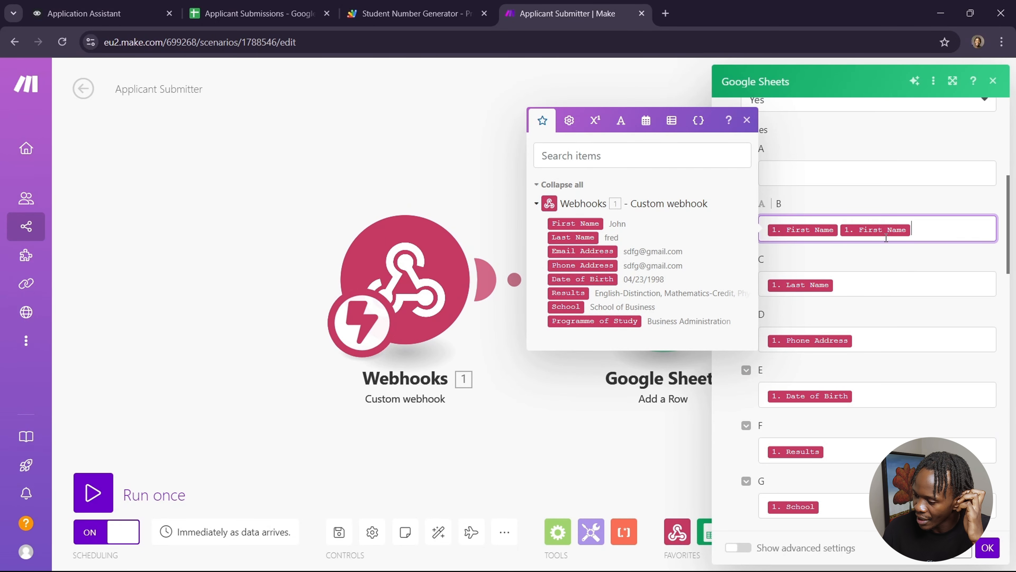
{"action": "key", "text": "BackSpace"}
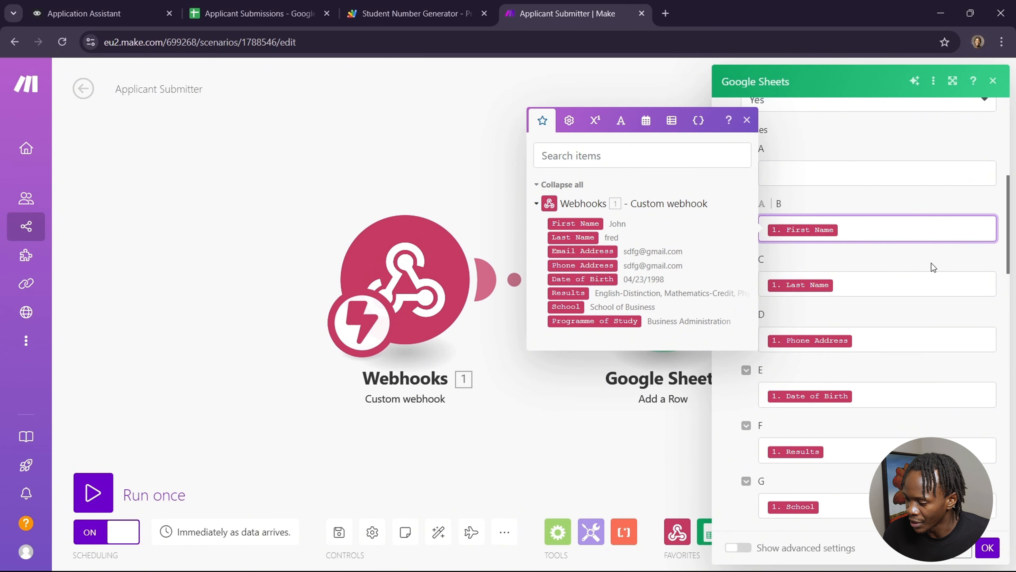
{"action": "scroll", "coordinate": [916, 236], "scroll_direction": "up", "scroll_amount": 1}
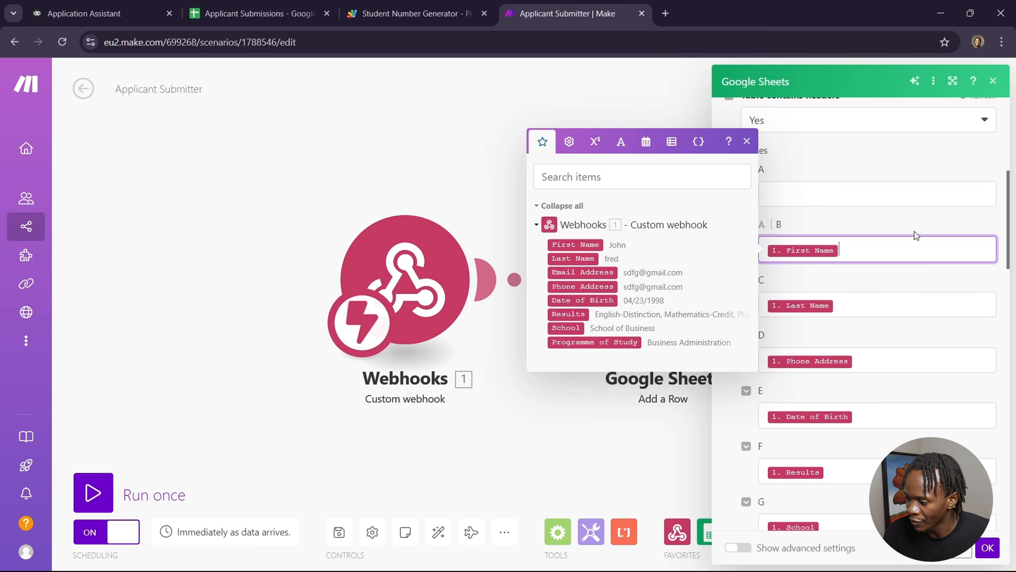
{"action": "left_click", "coordinate": [874, 194]}
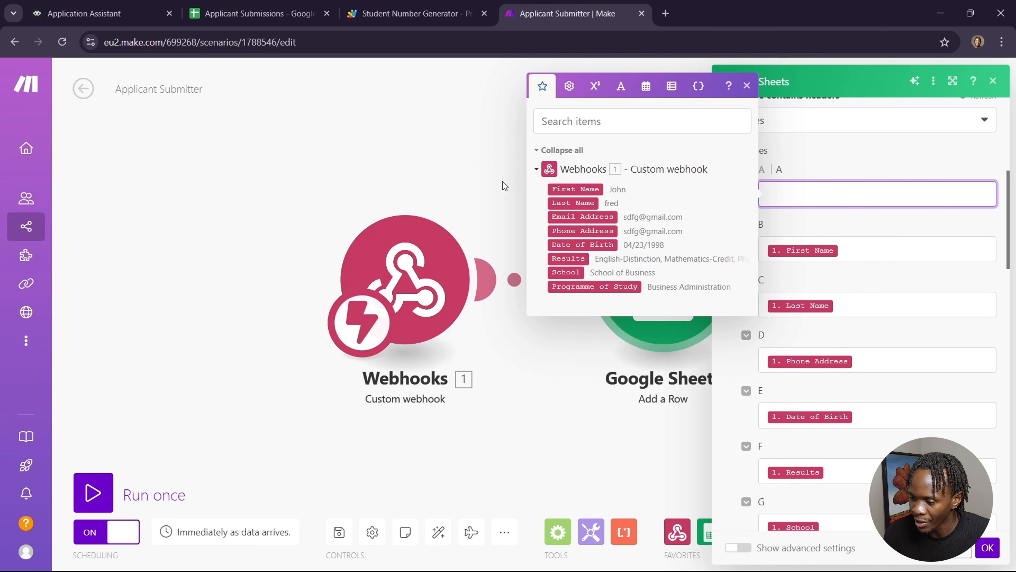
{"action": "left_click", "coordinate": [485, 176]}
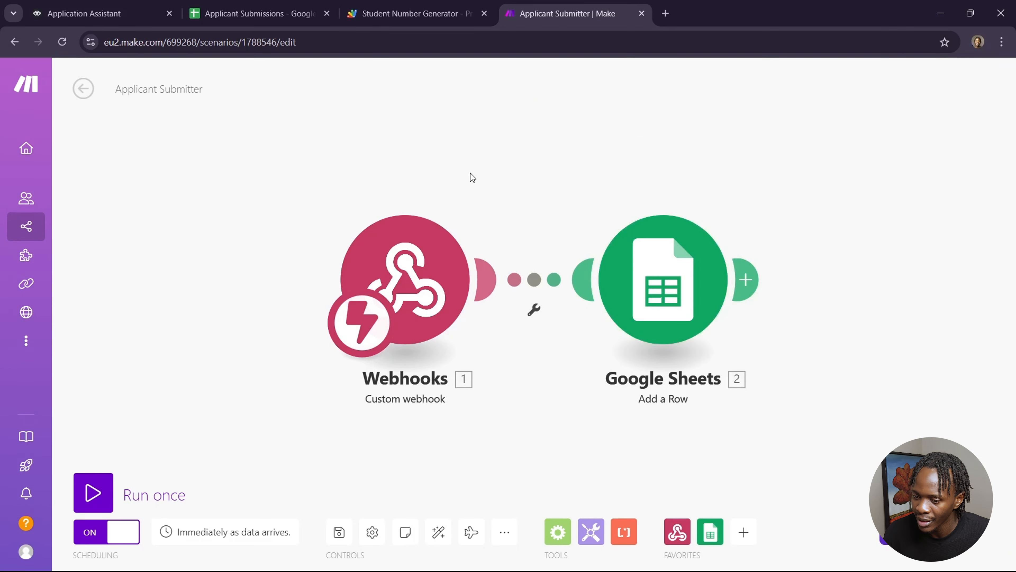
Step: Return to the scenario list and open the Acceptance Letter Sender scenario in the editor
{"action": "left_click", "coordinate": [83, 89]}
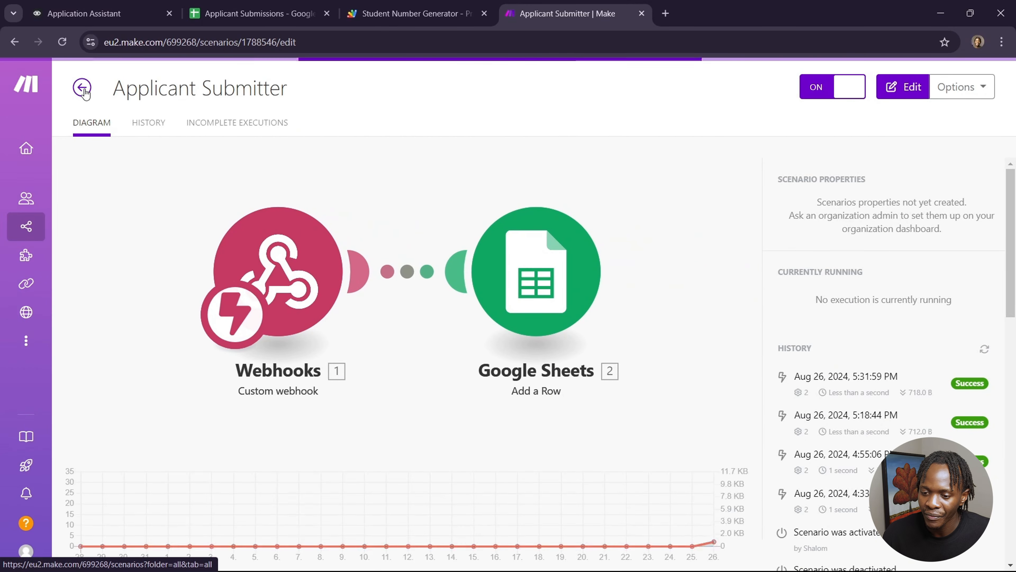
{"action": "left_click", "coordinate": [83, 89]}
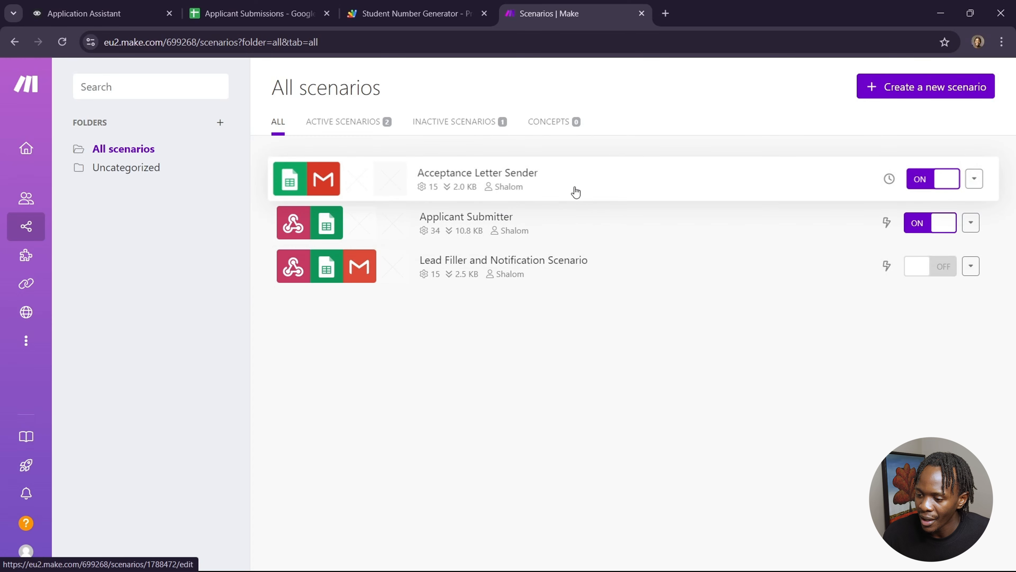
{"action": "left_click", "coordinate": [575, 193]}
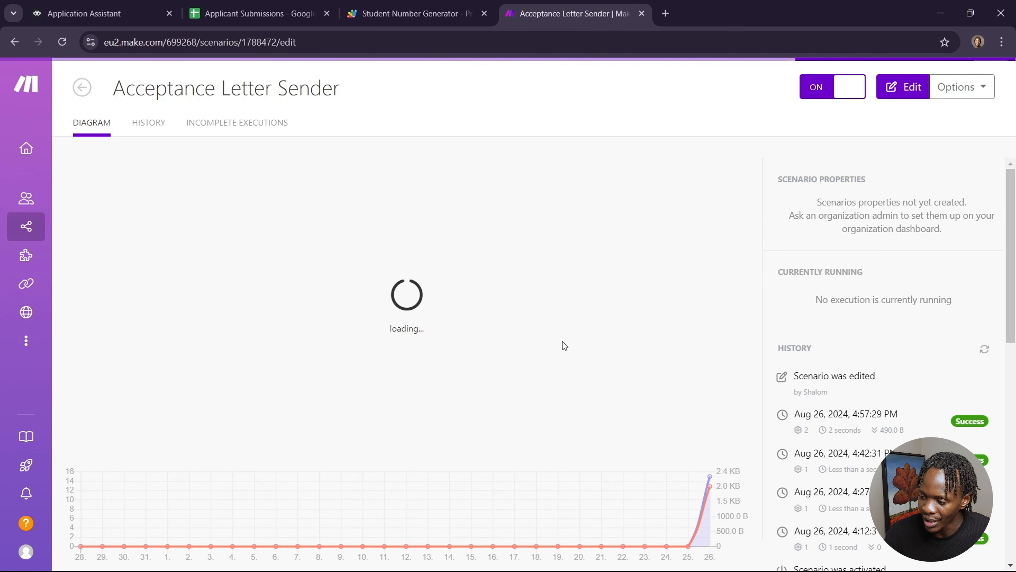
{"action": "left_click", "coordinate": [906, 87]}
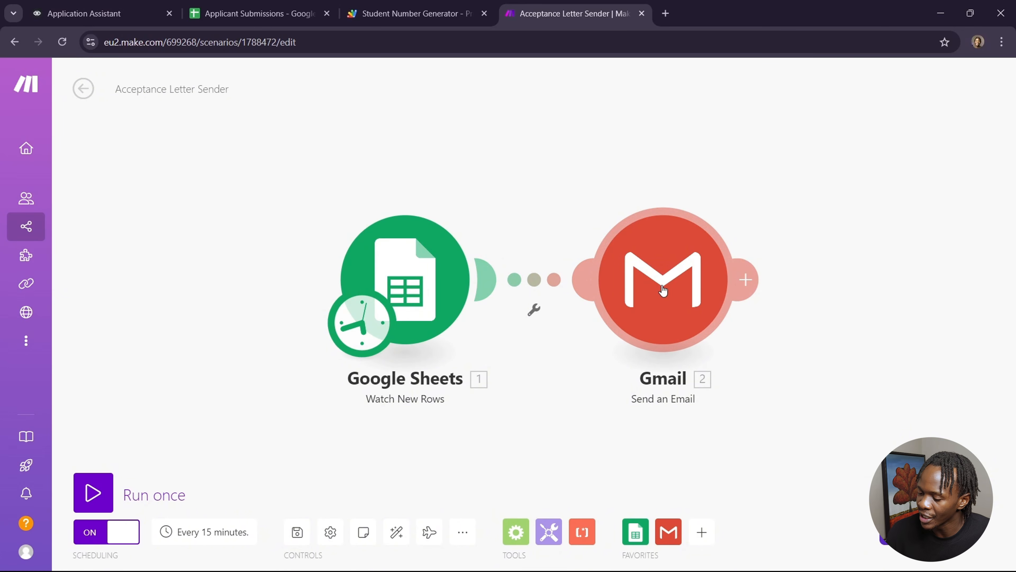
Step: Inspect the Google Sheets Watch New Rows module's spreadsheet, header, first row and limit settings
{"action": "left_click", "coordinate": [448, 295]}
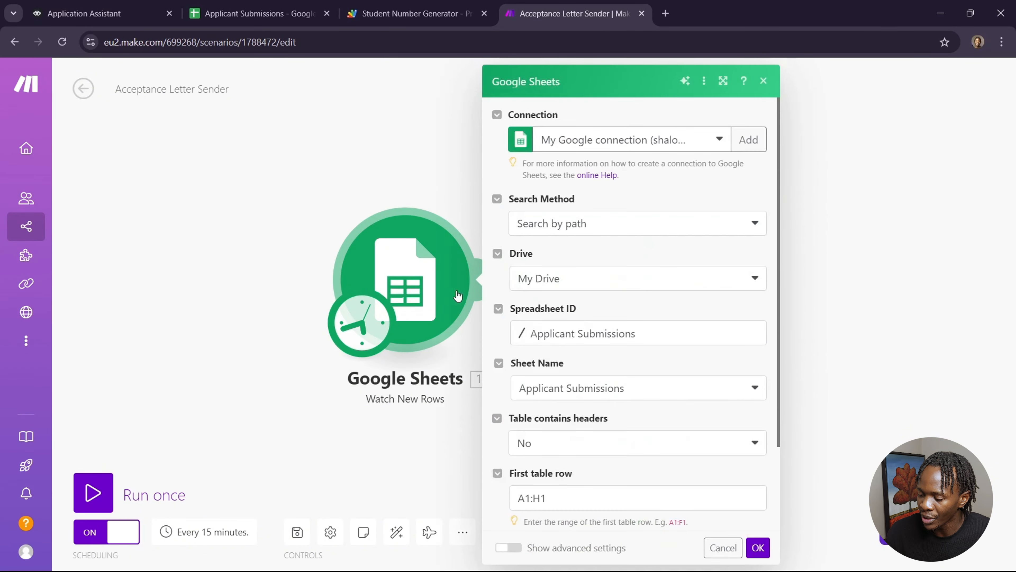
{"action": "scroll", "coordinate": [660, 344], "scroll_direction": "down", "scroll_amount": 3}
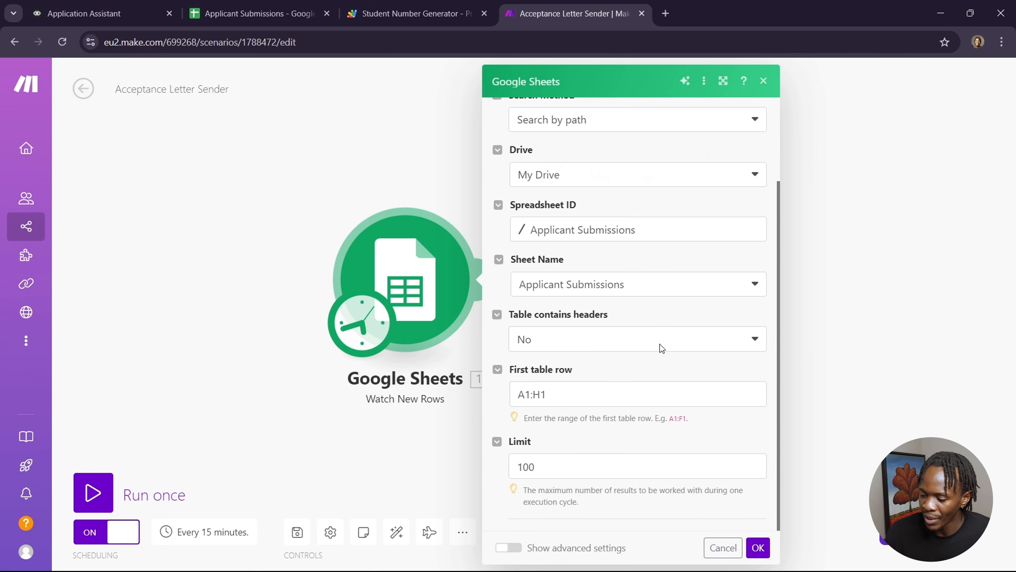
{"action": "scroll", "coordinate": [660, 344], "scroll_direction": "up", "scroll_amount": 3}
{"action": "scroll", "coordinate": [660, 344], "scroll_direction": "down", "scroll_amount": 3}
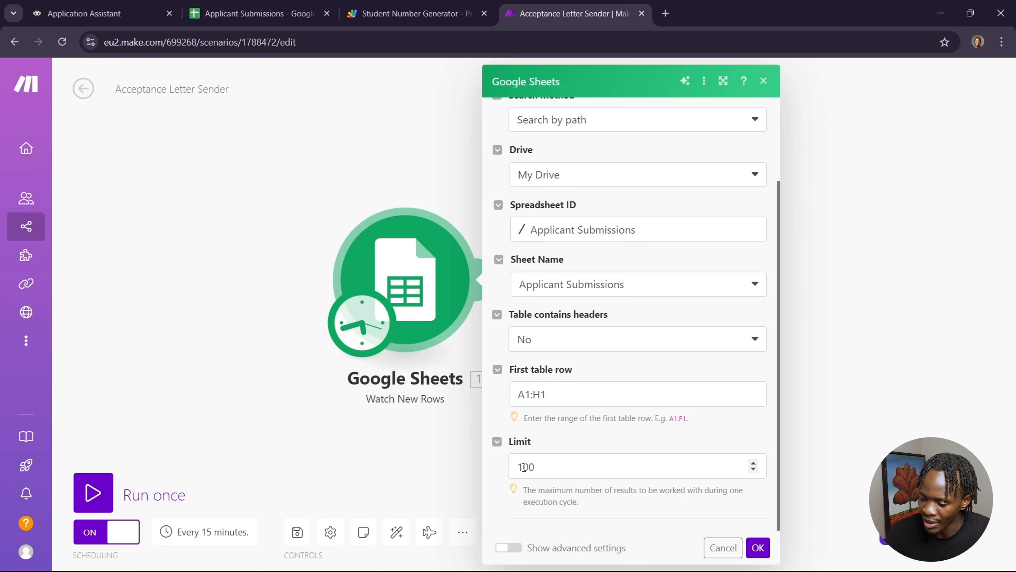
{"action": "left_click", "coordinate": [421, 460]}
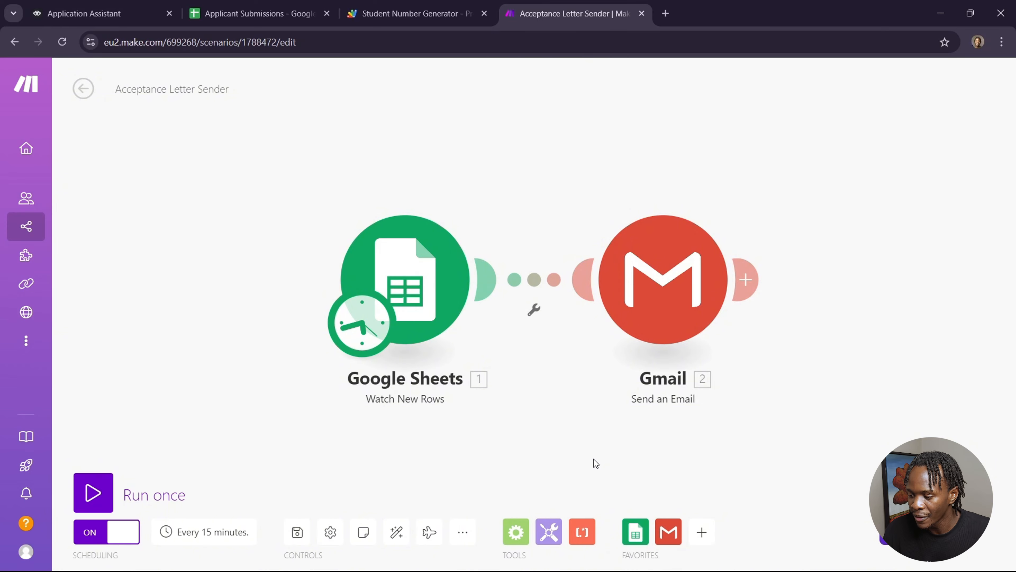
Step: Inspect the Gmail Send an Email module's recipient mapping, subject and letter content
{"action": "left_click", "coordinate": [681, 272]}
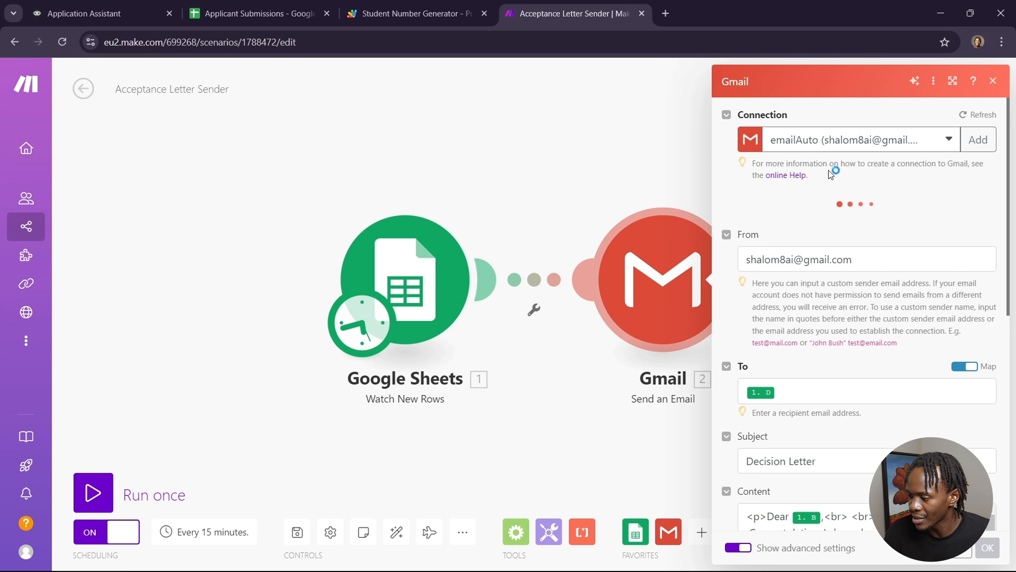
{"action": "left_click", "coordinate": [828, 402]}
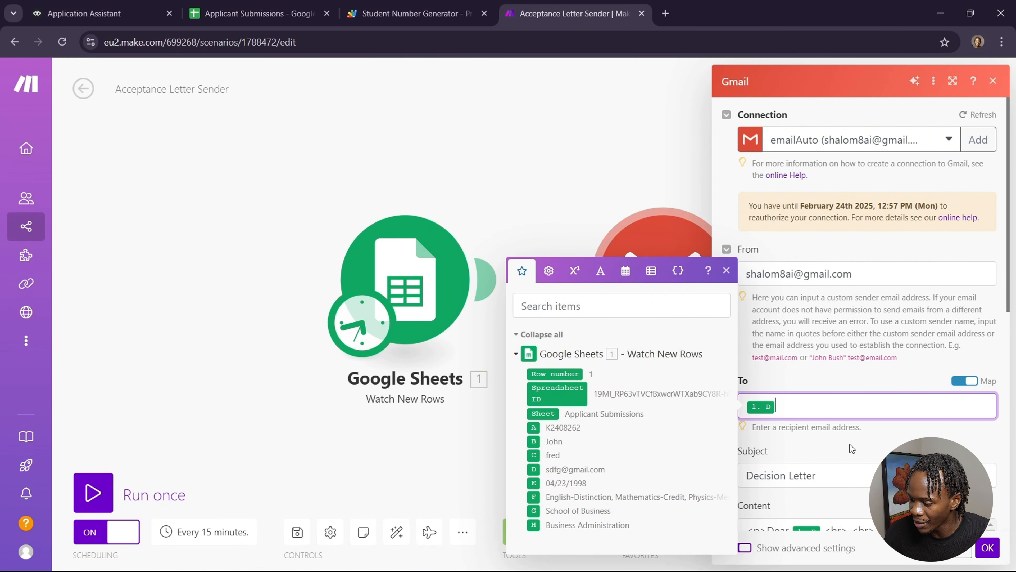
{"action": "scroll", "coordinate": [851, 444], "scroll_direction": "down", "scroll_amount": 2}
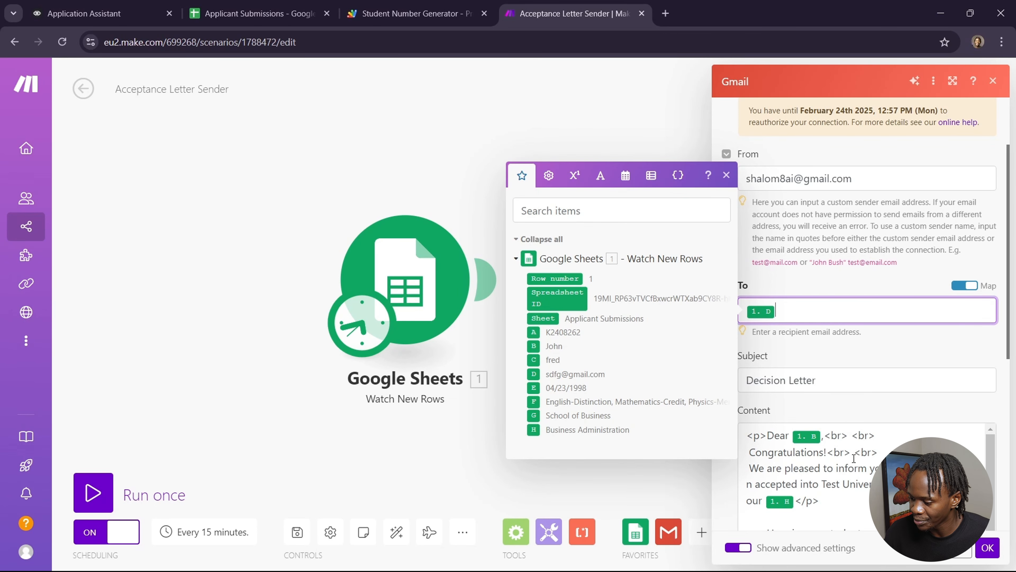
{"action": "scroll", "coordinate": [860, 456], "scroll_direction": "down", "scroll_amount": 3}
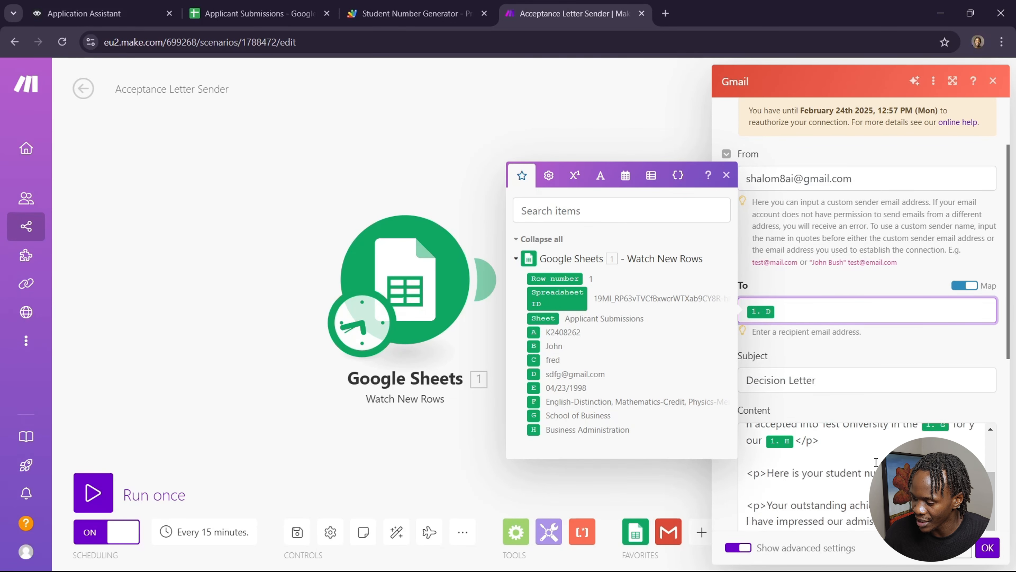
{"action": "scroll", "coordinate": [875, 461], "scroll_direction": "down", "scroll_amount": 1}
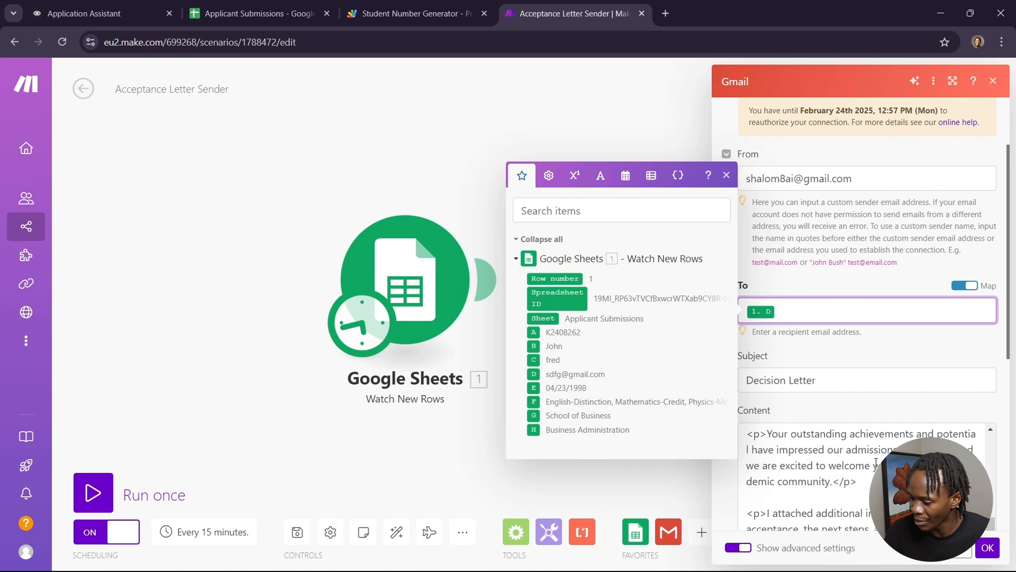
{"action": "scroll", "coordinate": [875, 461], "scroll_direction": "up", "scroll_amount": 5}
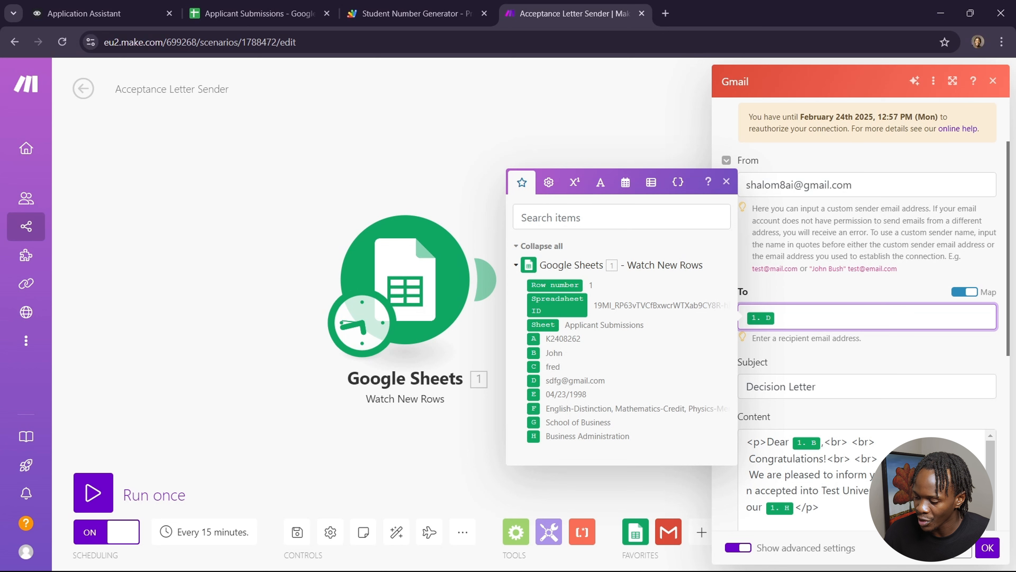
Step: Read the remaining letter content, close the Gmail module and return to the team dashboard showing the active scenarios
{"action": "scroll", "coordinate": [875, 461], "scroll_direction": "down", "scroll_amount": 3}
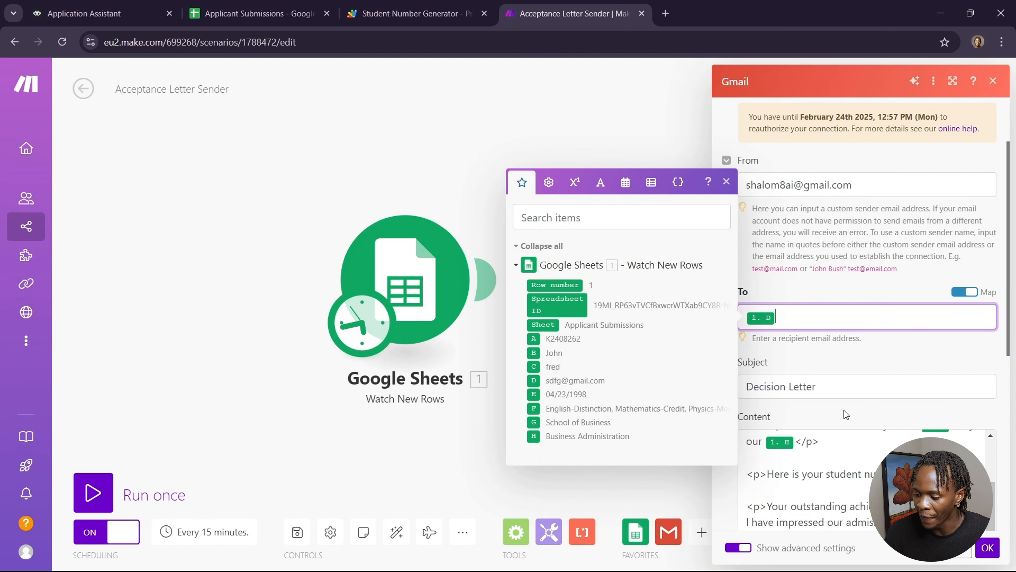
{"action": "left_click", "coordinate": [626, 136]}
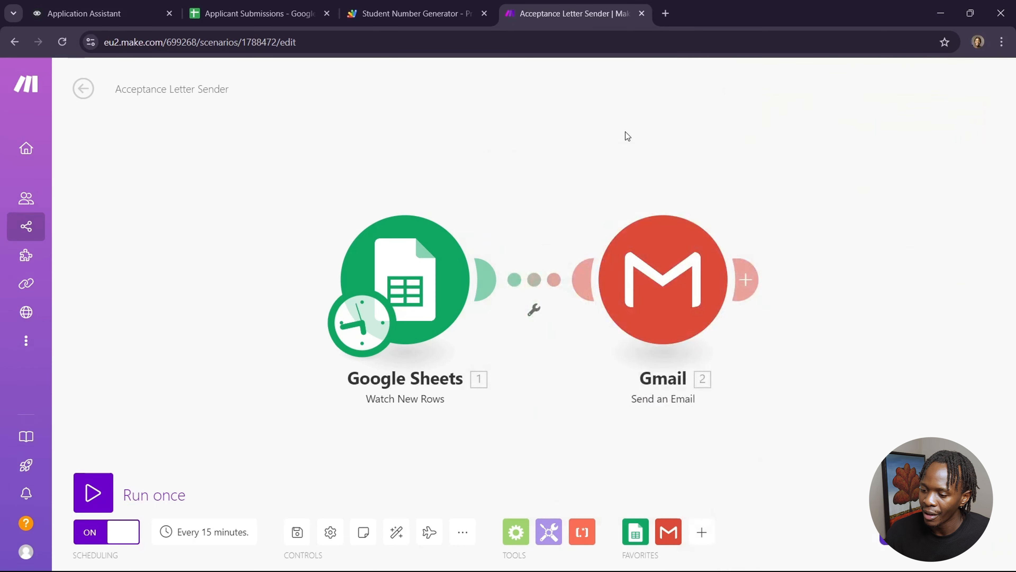
{"action": "left_click", "coordinate": [88, 96]}
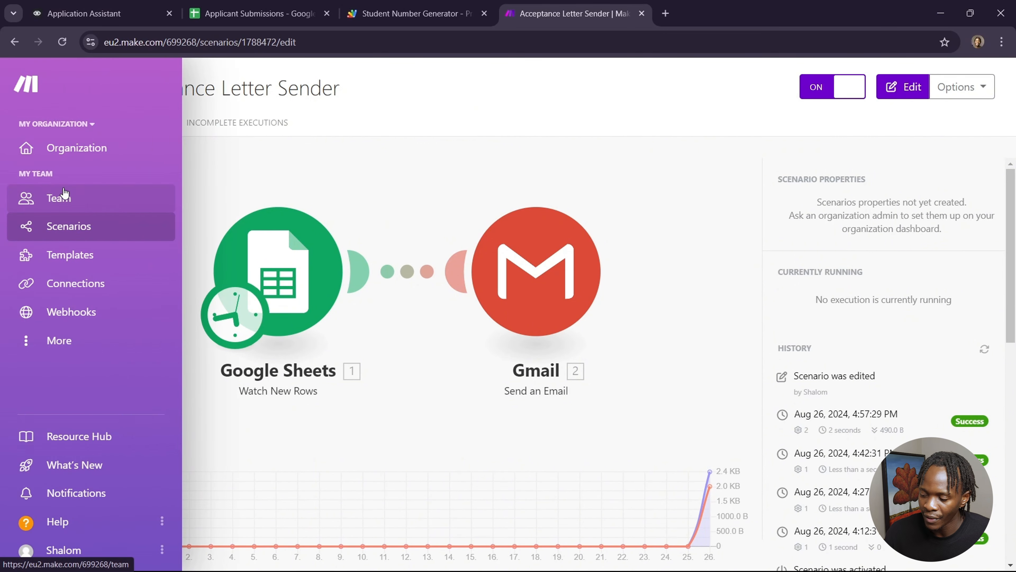
{"action": "left_click", "coordinate": [60, 197]}
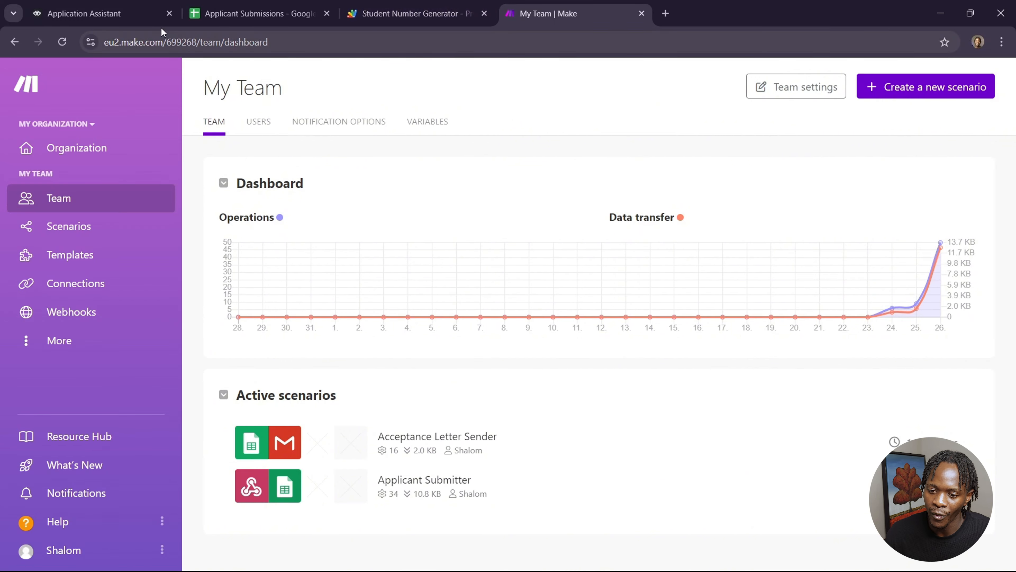
Step: Switch to the Voiceflow project and open the shared prototype link in a new tab
{"action": "left_click", "coordinate": [128, 20]}
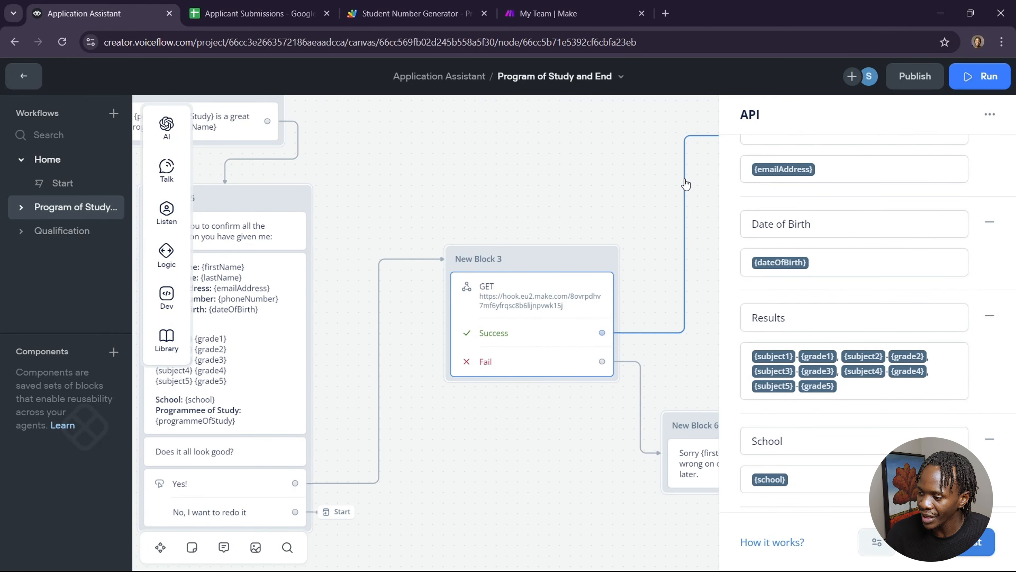
{"action": "left_click", "coordinate": [558, 165]}
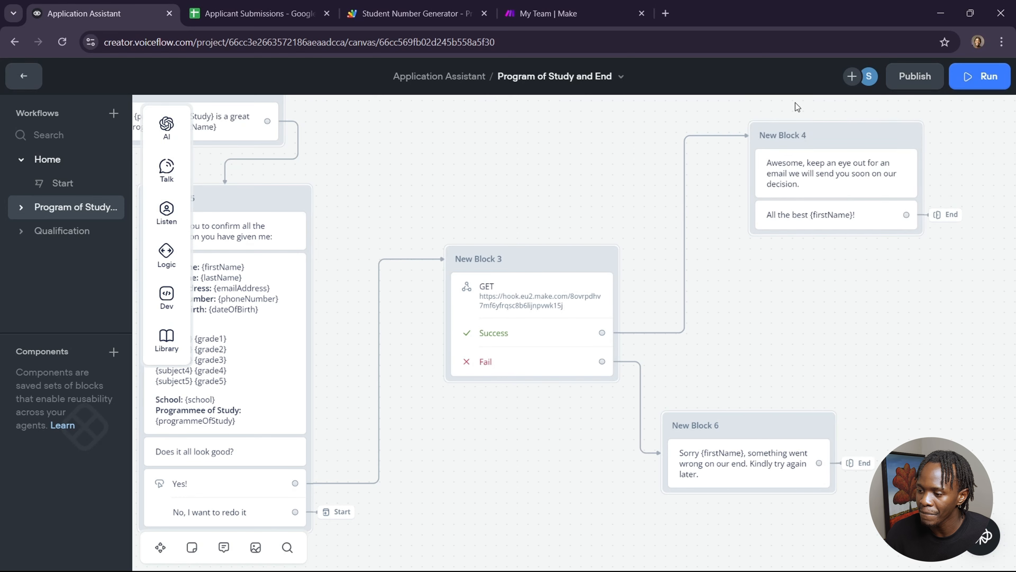
{"action": "left_click", "coordinate": [39, 85]}
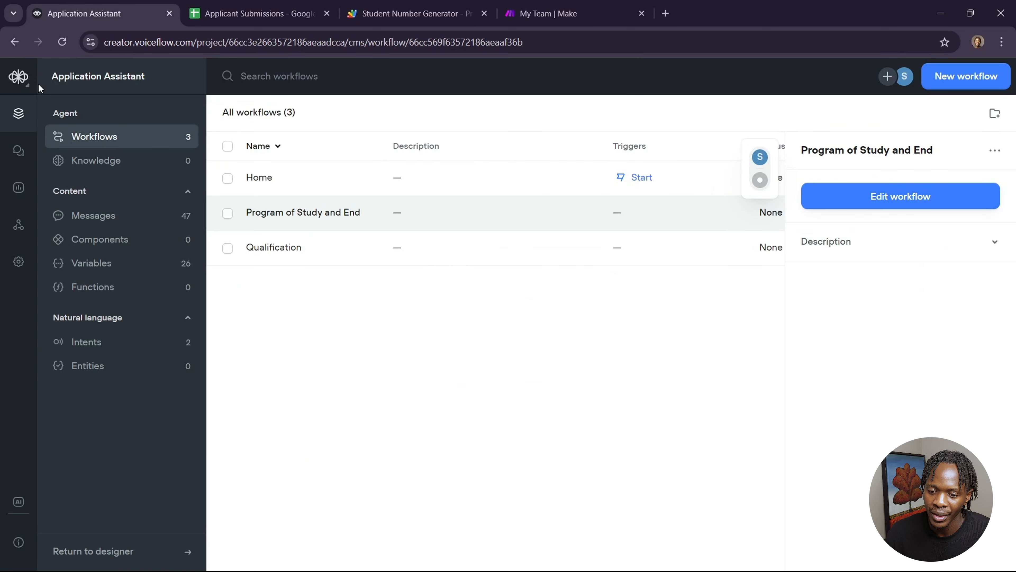
{"action": "left_click", "coordinate": [18, 75]}
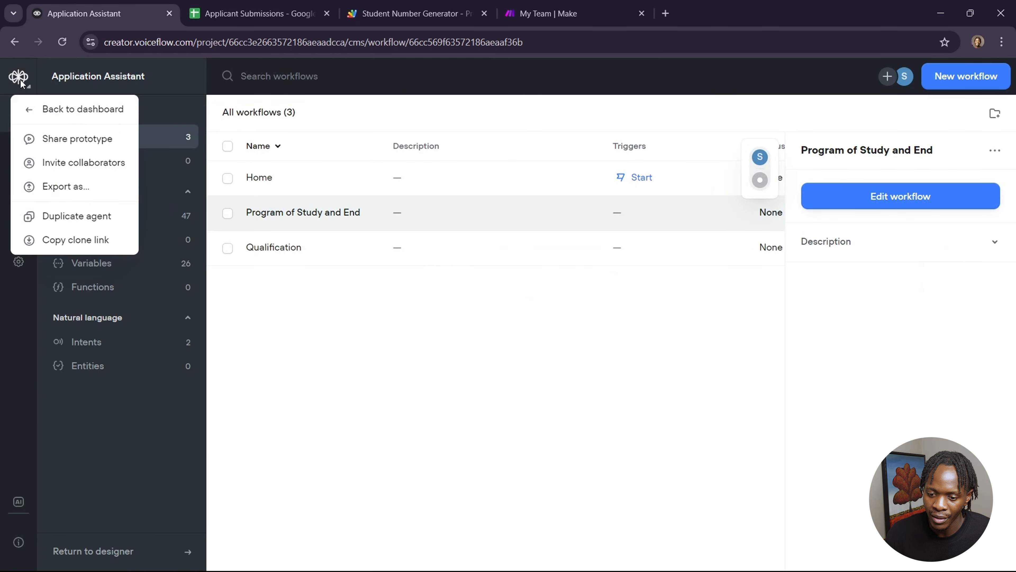
{"action": "left_click", "coordinate": [67, 138]}
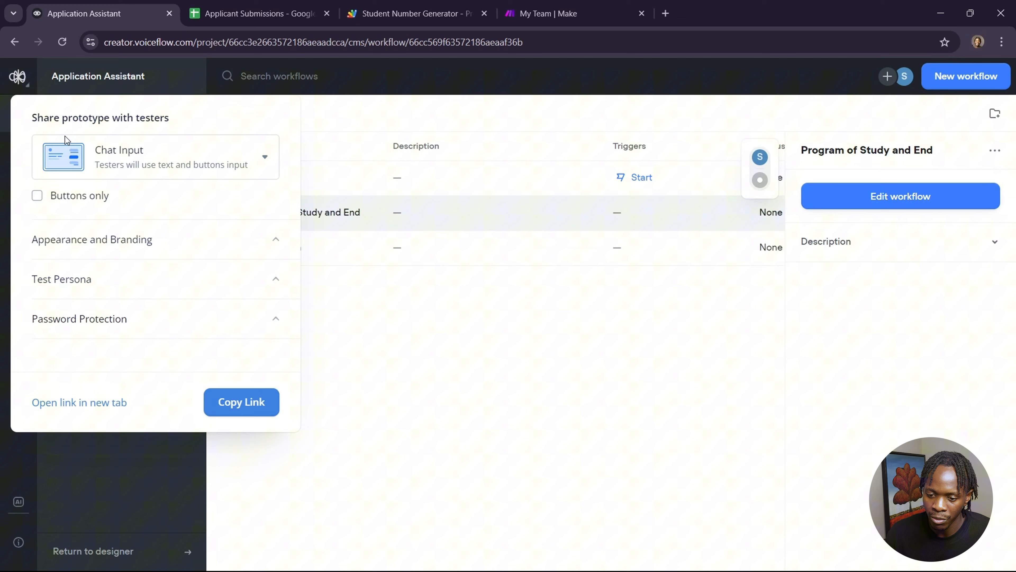
{"action": "left_click", "coordinate": [90, 404]}
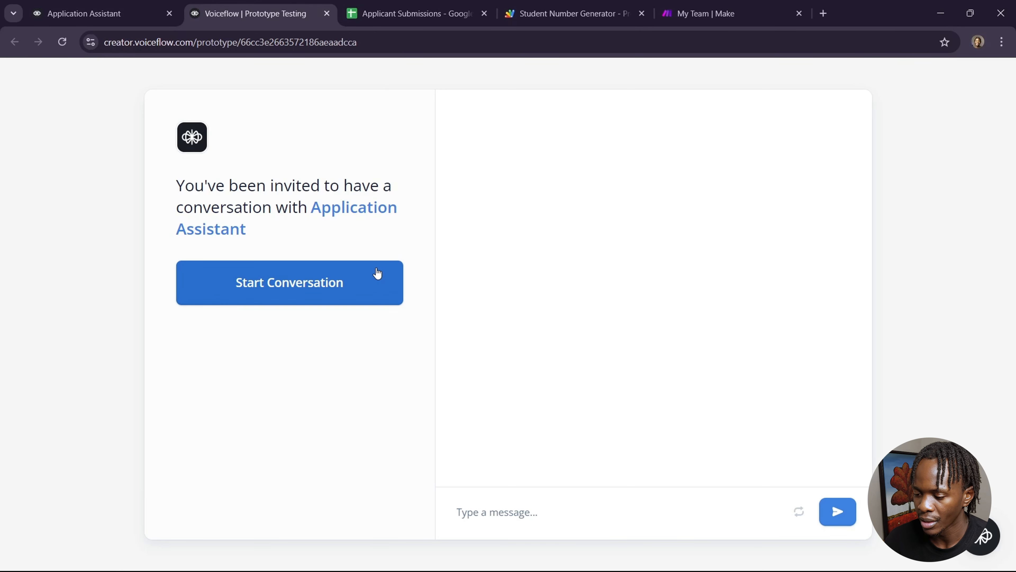
Step: Start the prototype conversation, agree to begin, and enter the applicant's first and last names
{"action": "left_click", "coordinate": [377, 268]}
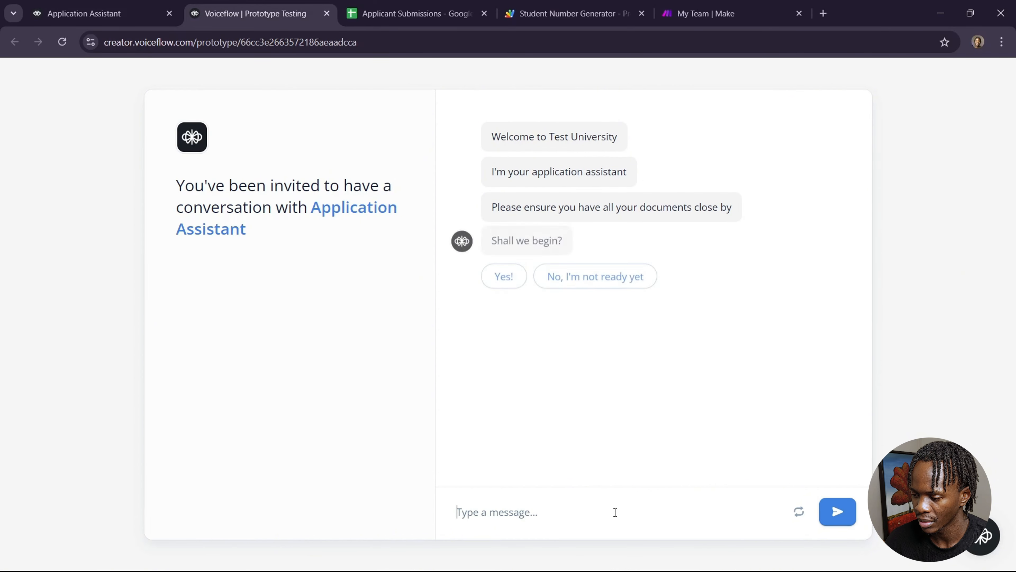
{"action": "left_click", "coordinate": [509, 282]}
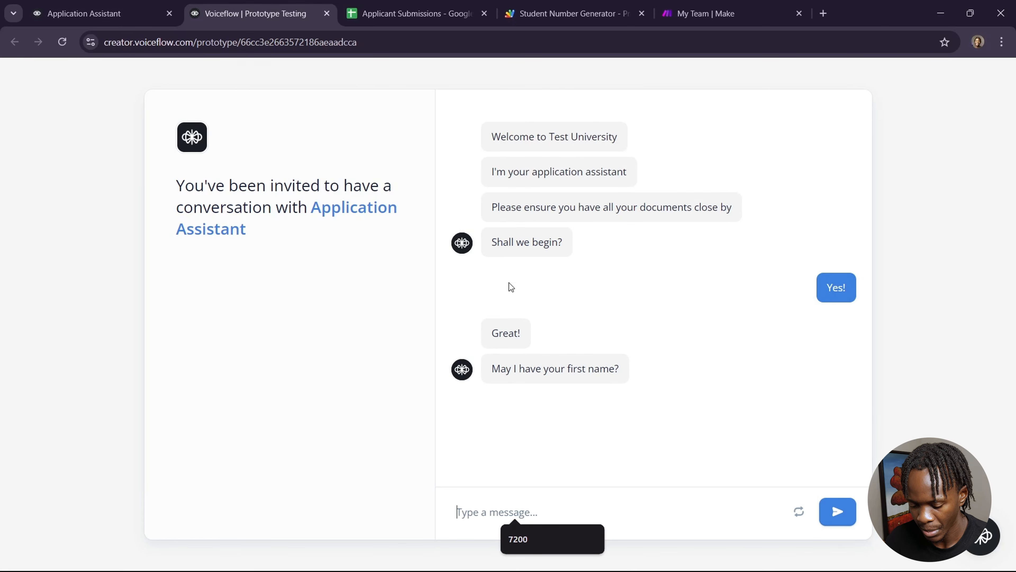
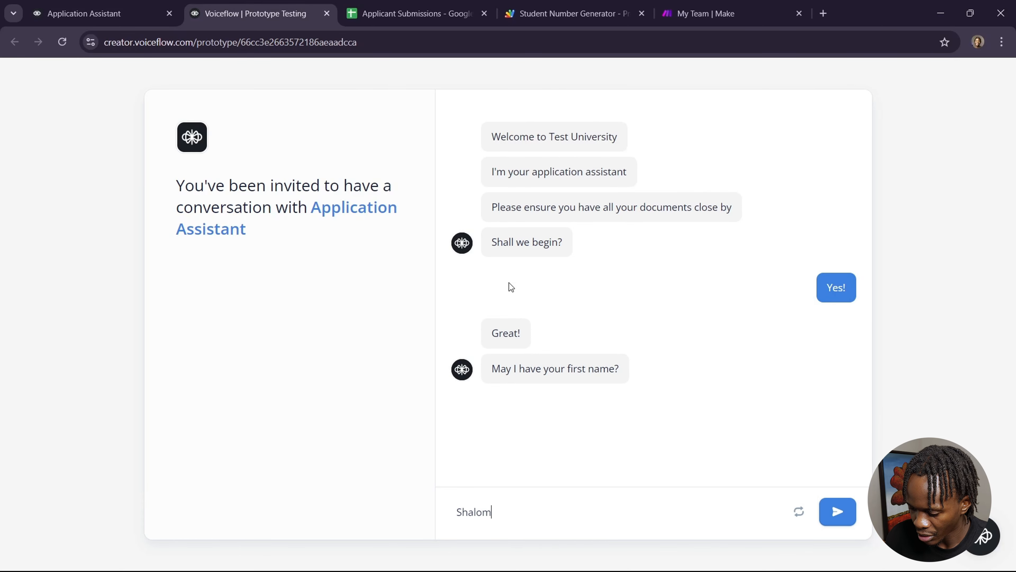
{"action": "key", "text": "Return"}
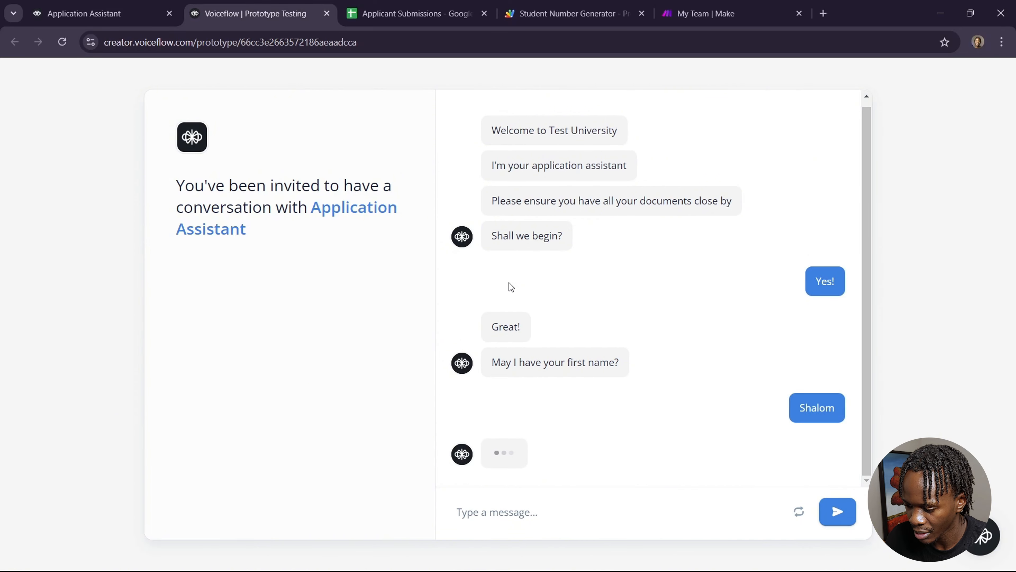
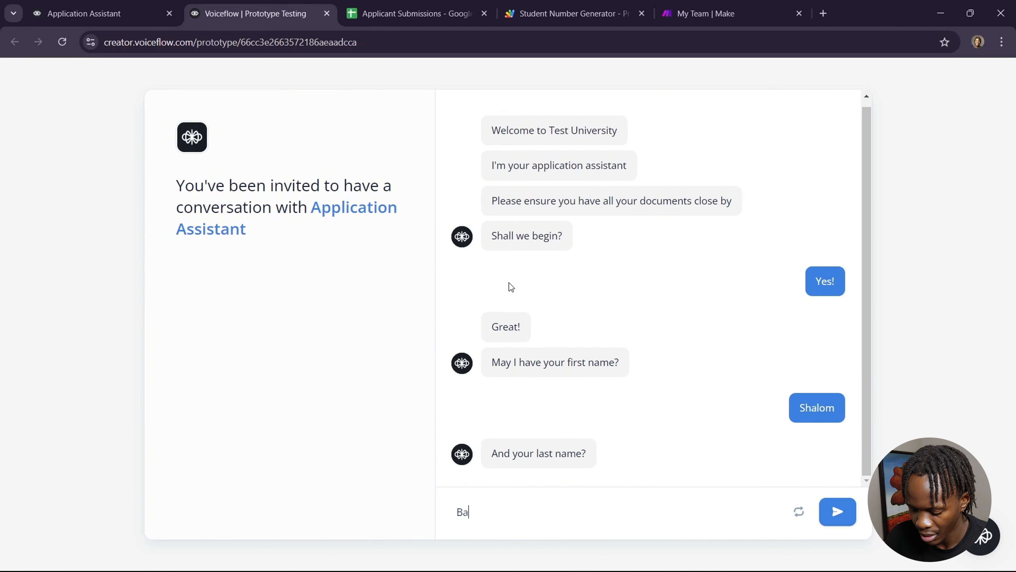
{"action": "key", "text": "Return"}
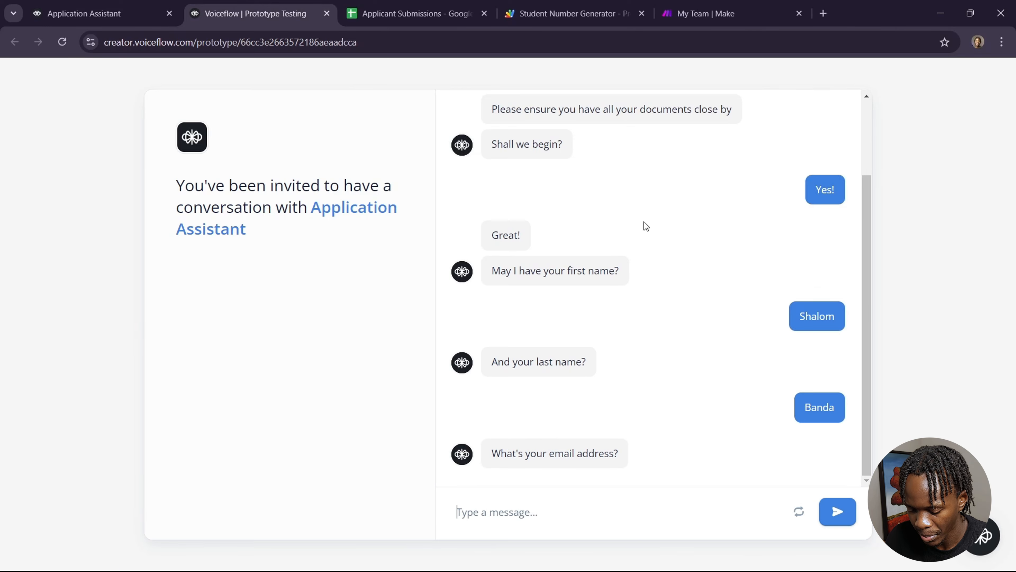
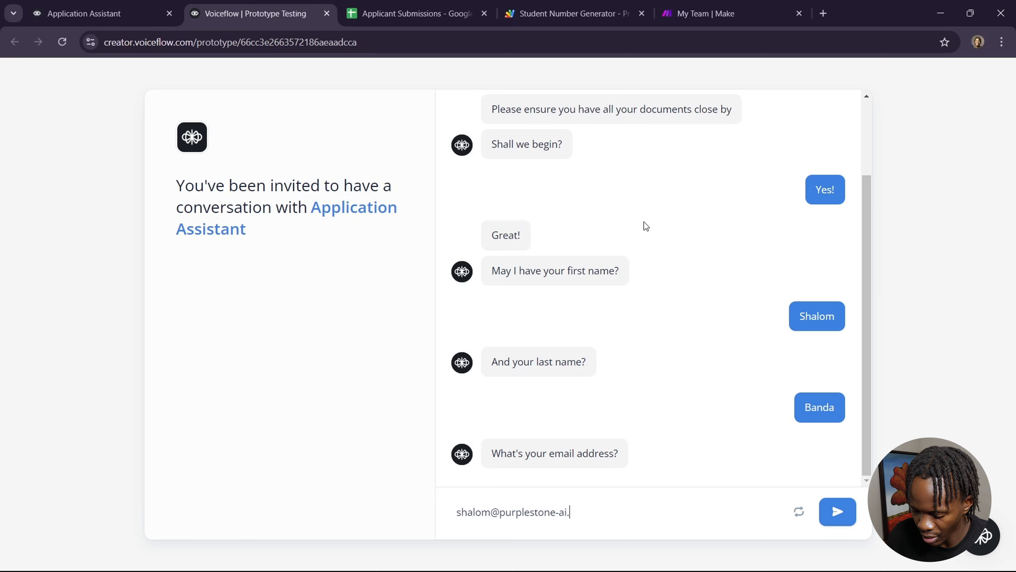
Step: Enter the applicant's e-mail address and phone number in the chat
{"action": "key", "text": "Return"}
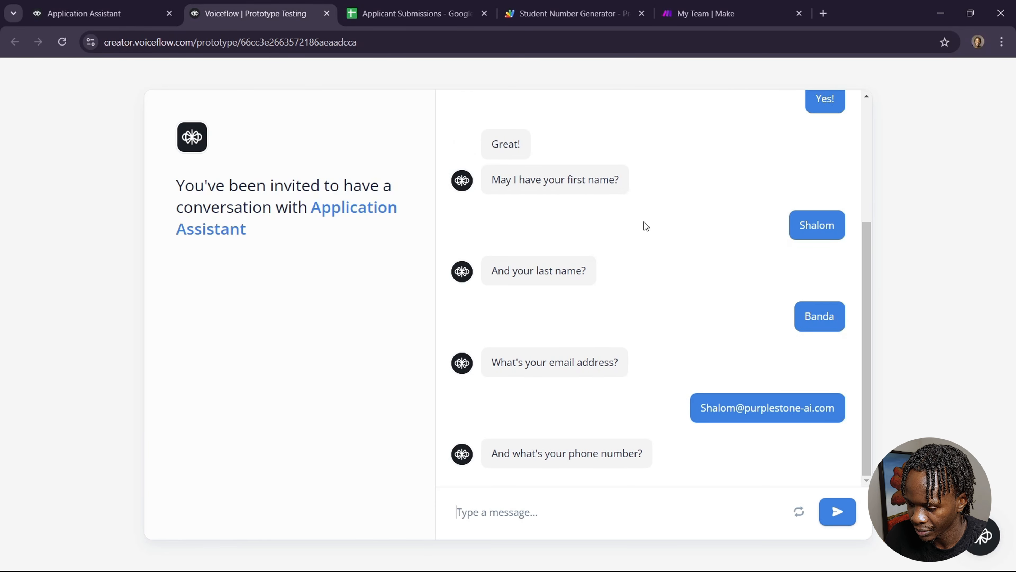
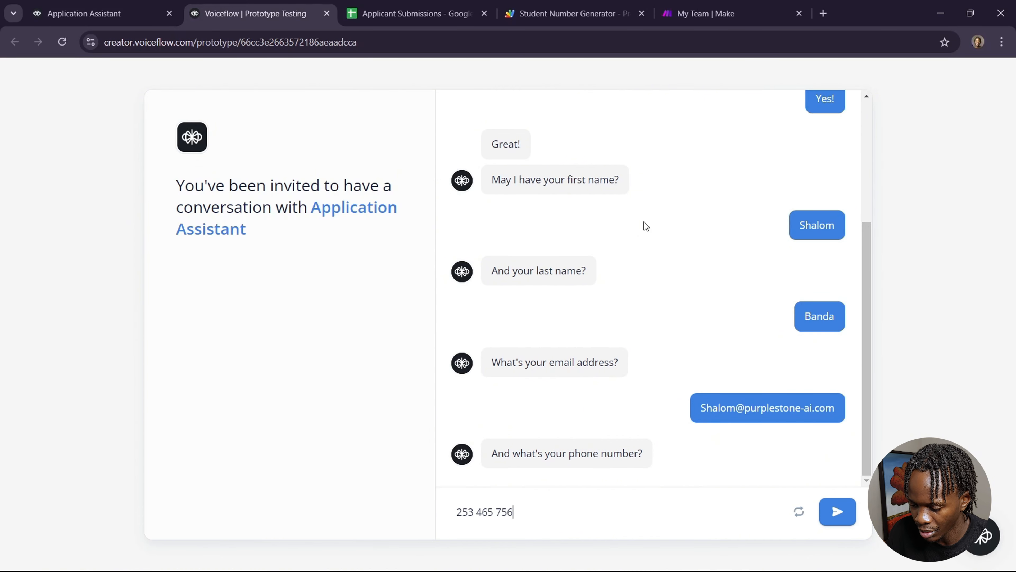
{"action": "key", "text": "Return"}
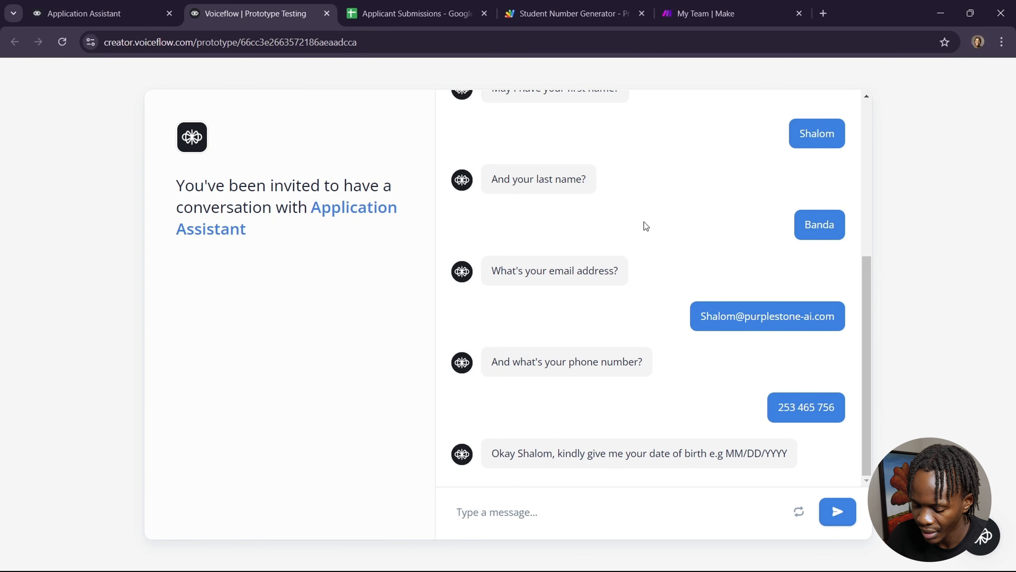
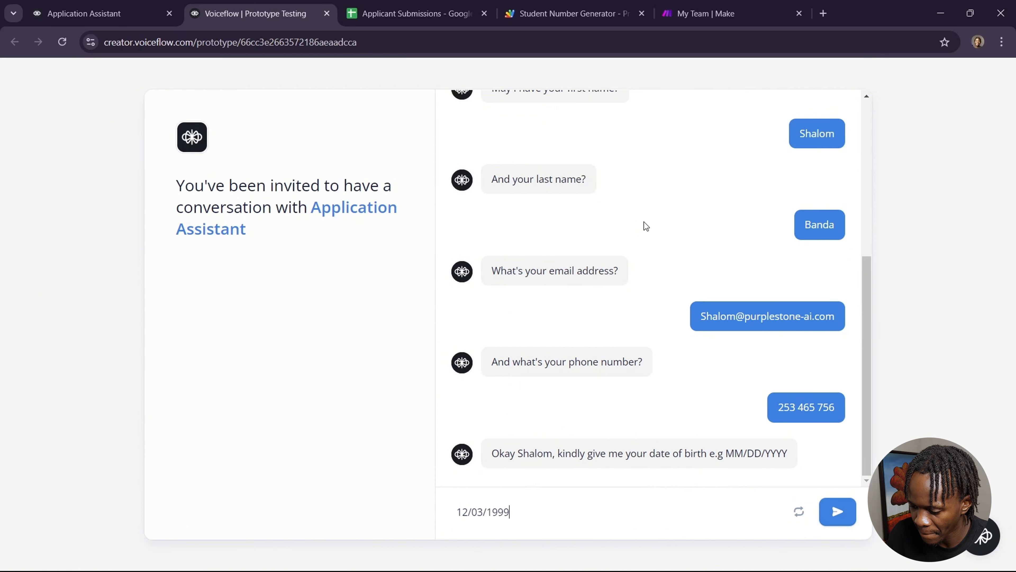
Step: Enter the applicant's date of birth and choose Mathematics (Higher Level or Standard) with Distinction/A as subject 1
{"action": "key", "text": "Return"}
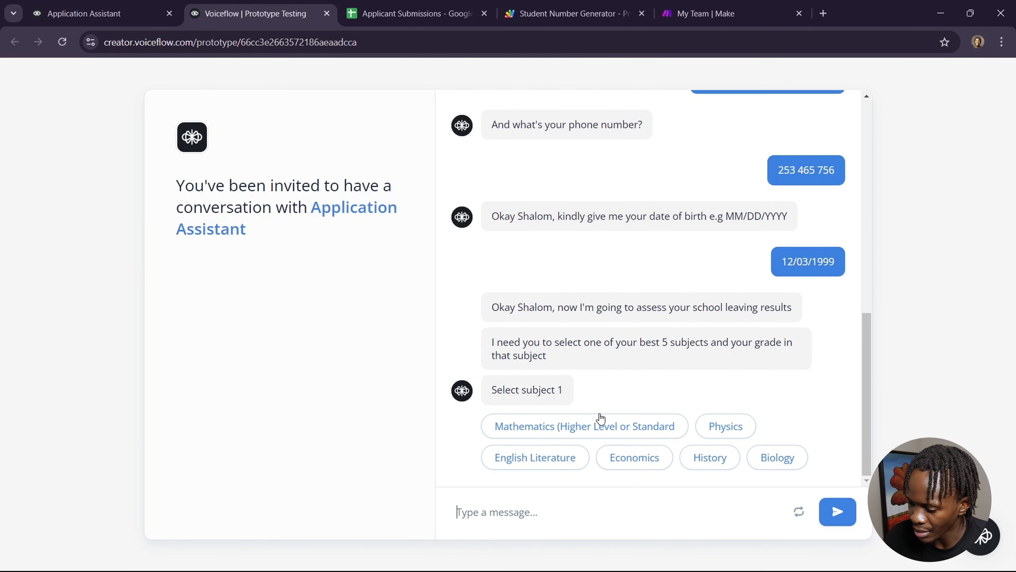
{"action": "left_click", "coordinate": [601, 424]}
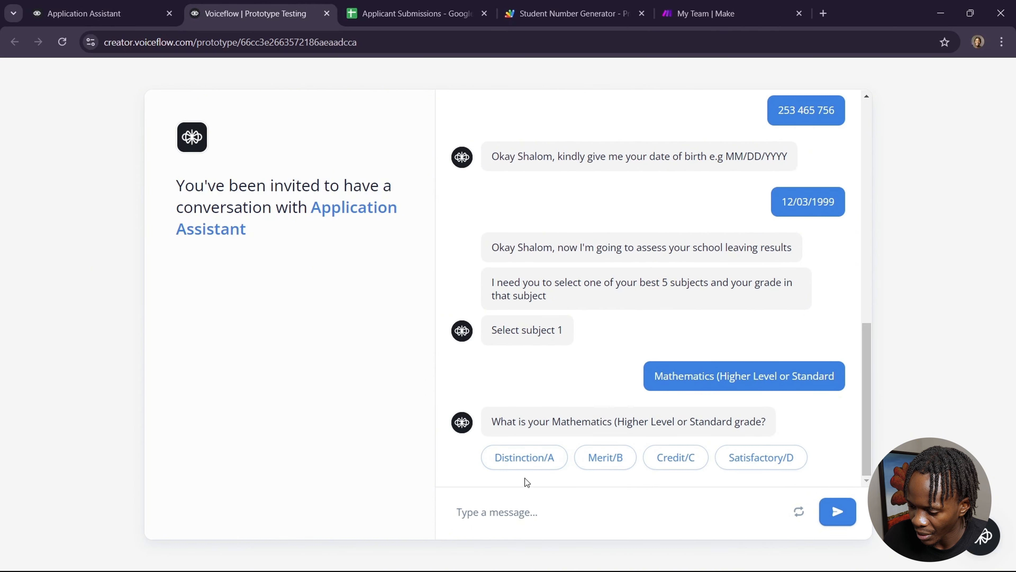
{"action": "left_click", "coordinate": [534, 458]}
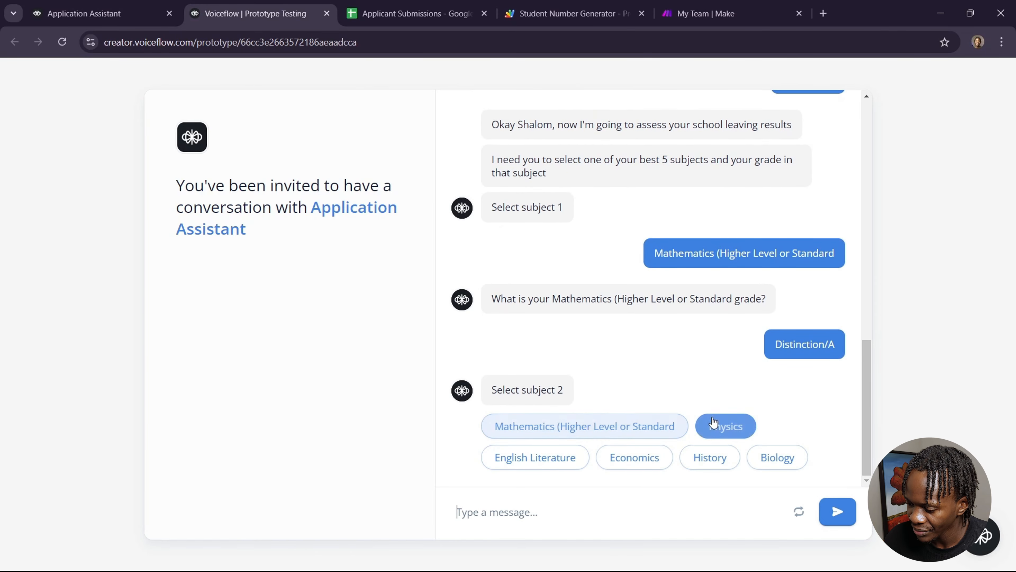
Step: Choose Physics with Distinction/A as subject 2 and try selecting Mathematics again for subject 3
{"action": "left_click", "coordinate": [717, 428]}
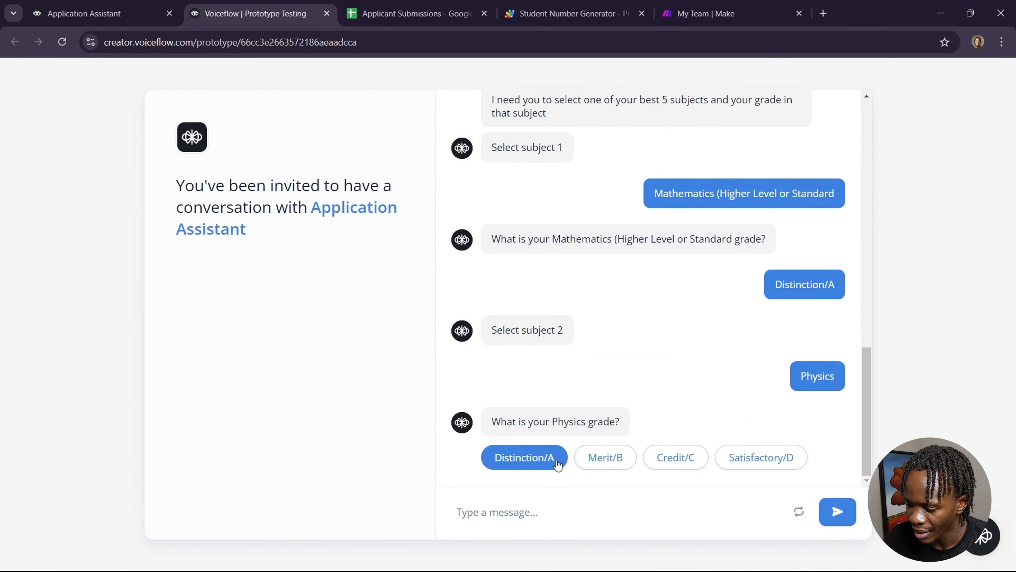
{"action": "left_click", "coordinate": [554, 460]}
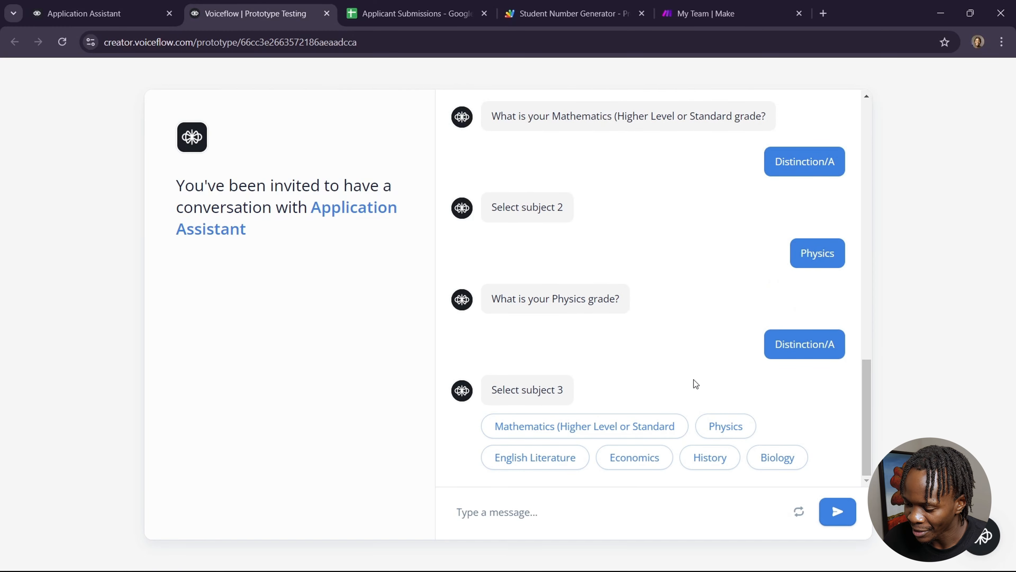
{"action": "left_click", "coordinate": [660, 427]}
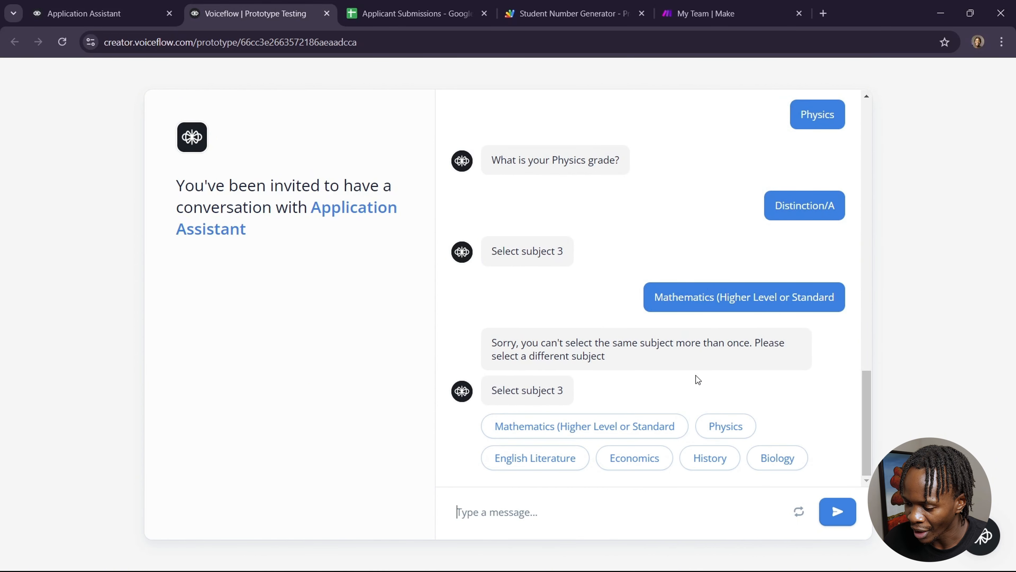
Step: Choose English Literature and Biology as subjects 3 and 4, each with a Distinction/A grade
{"action": "left_click", "coordinate": [564, 457]}
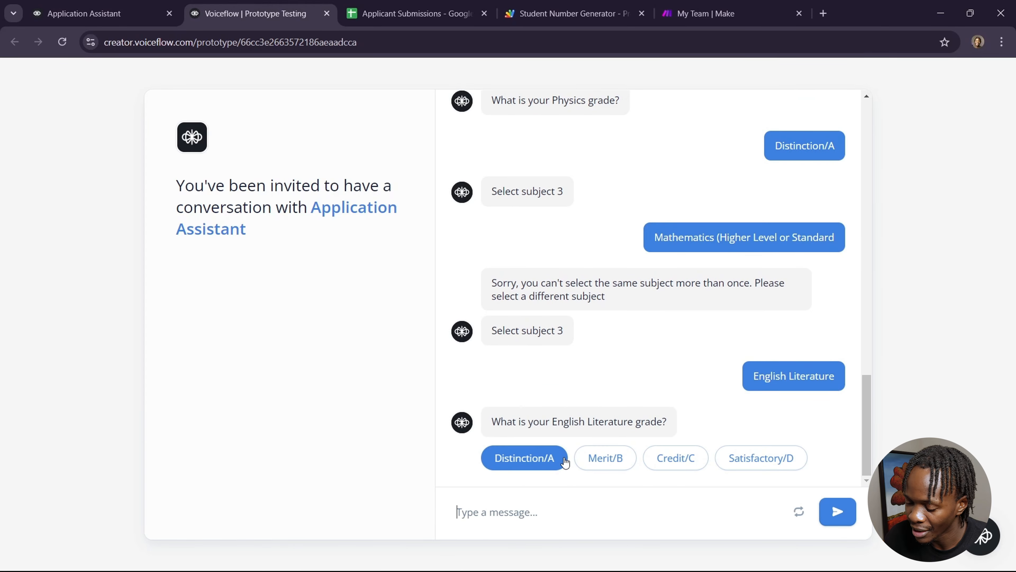
{"action": "left_click", "coordinate": [543, 460]}
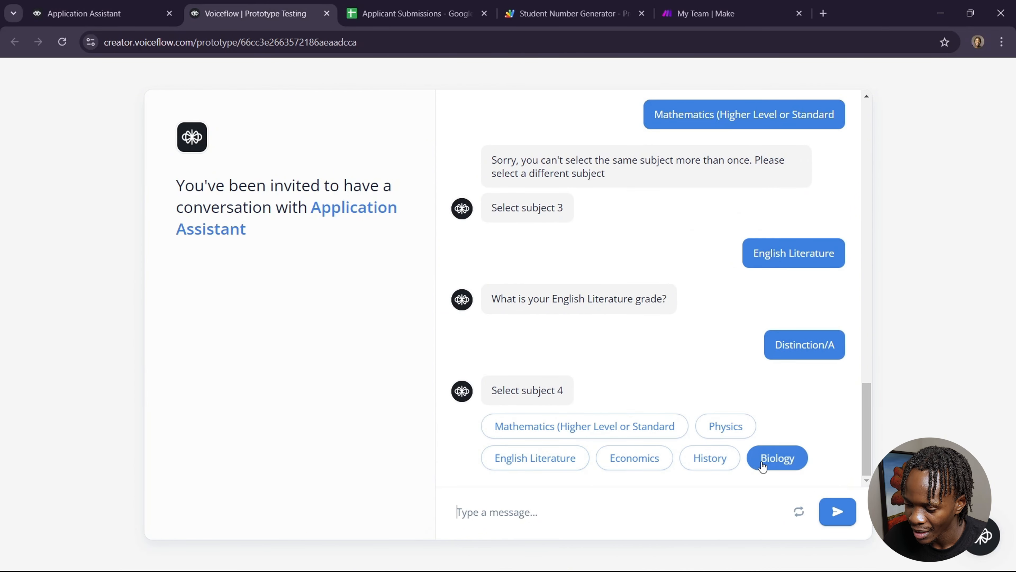
{"action": "left_click", "coordinate": [763, 464]}
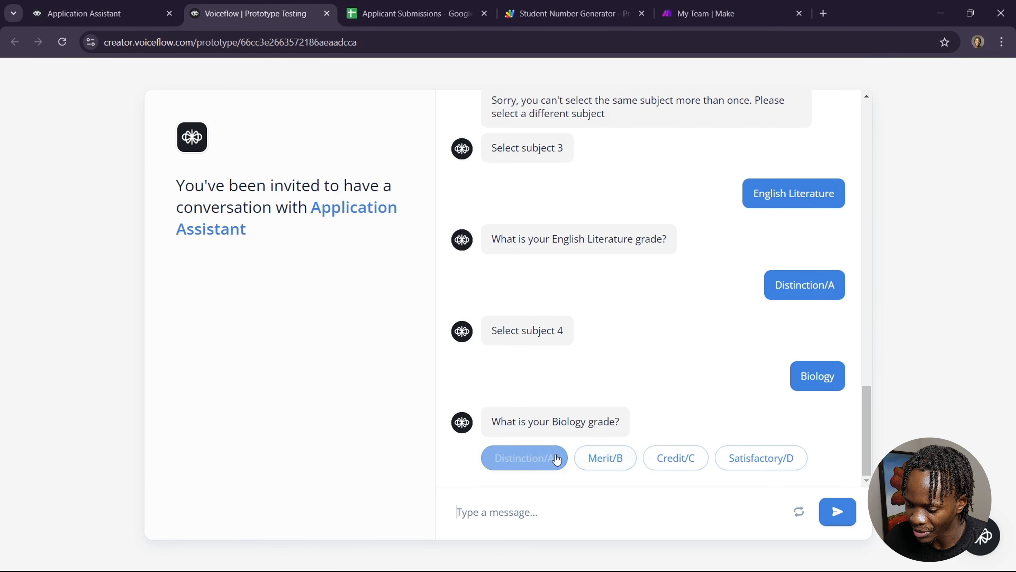
{"action": "left_click", "coordinate": [548, 460]}
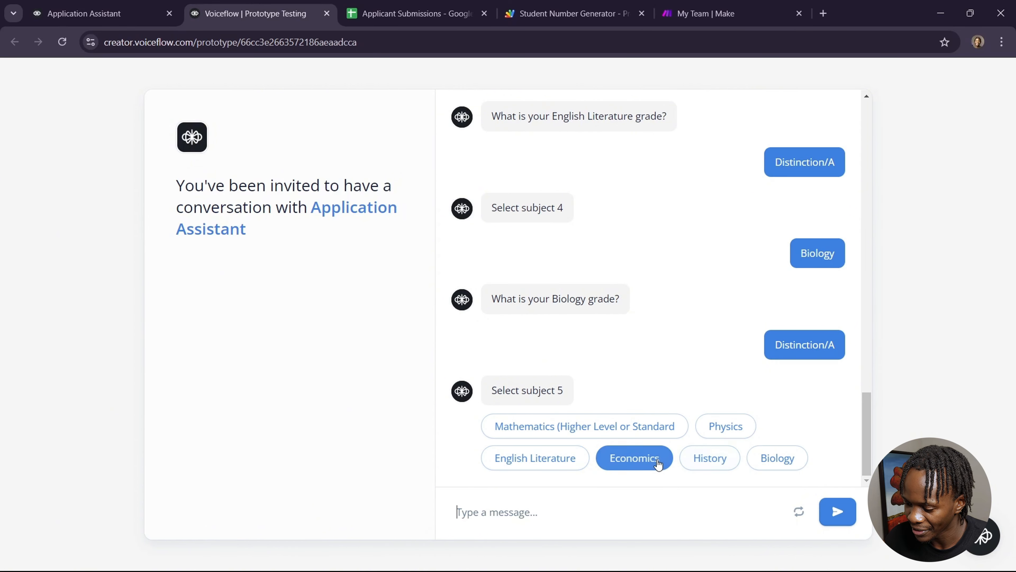
Step: Choose Economics as subject 5 with a Merit/B grade
{"action": "left_click", "coordinate": [655, 459]}
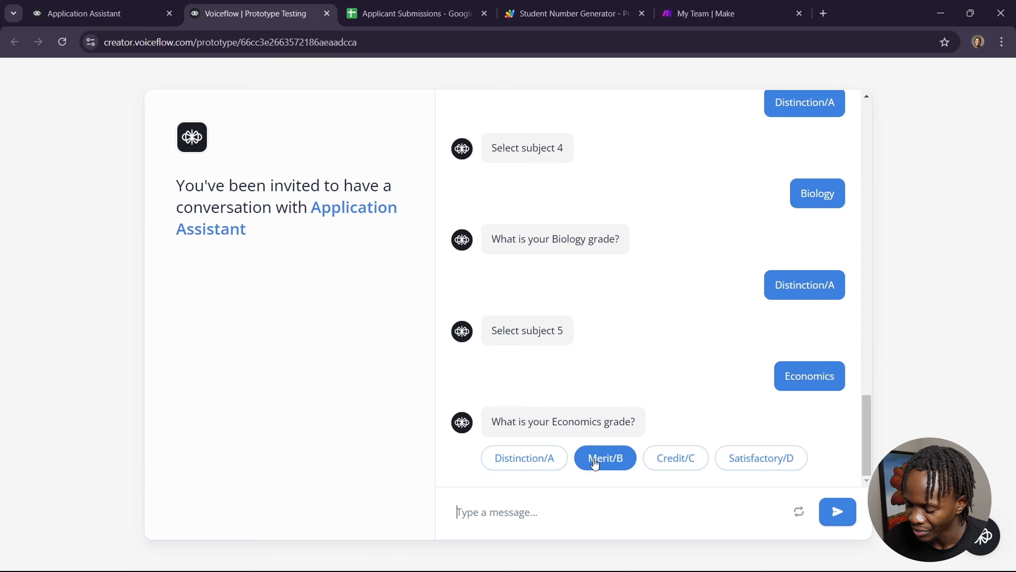
{"action": "left_click", "coordinate": [595, 460]}
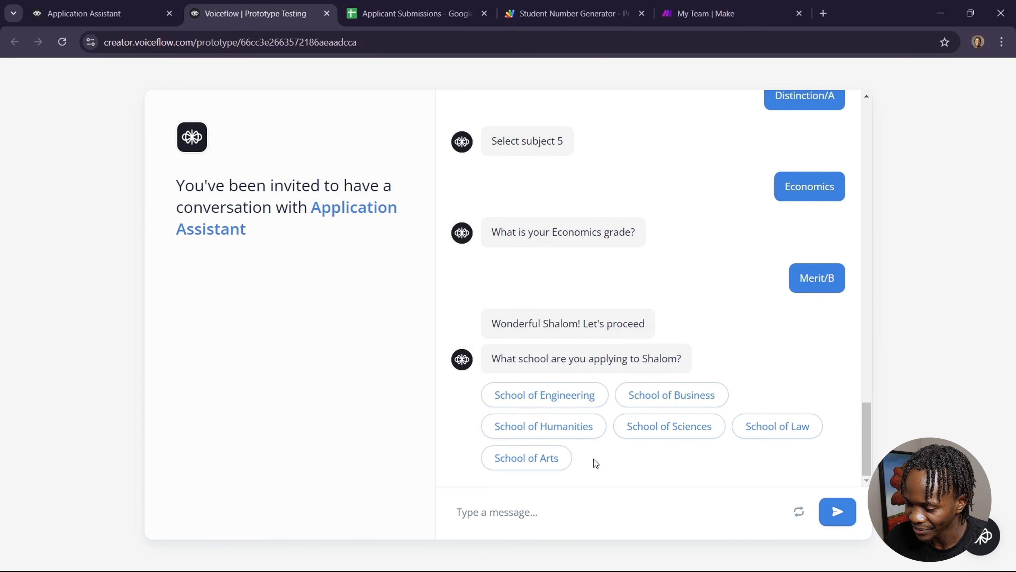
Step: Apply to the School of Business for the Bachelor of Business Administration and confirm that all the details look good
{"action": "left_click", "coordinate": [650, 391]}
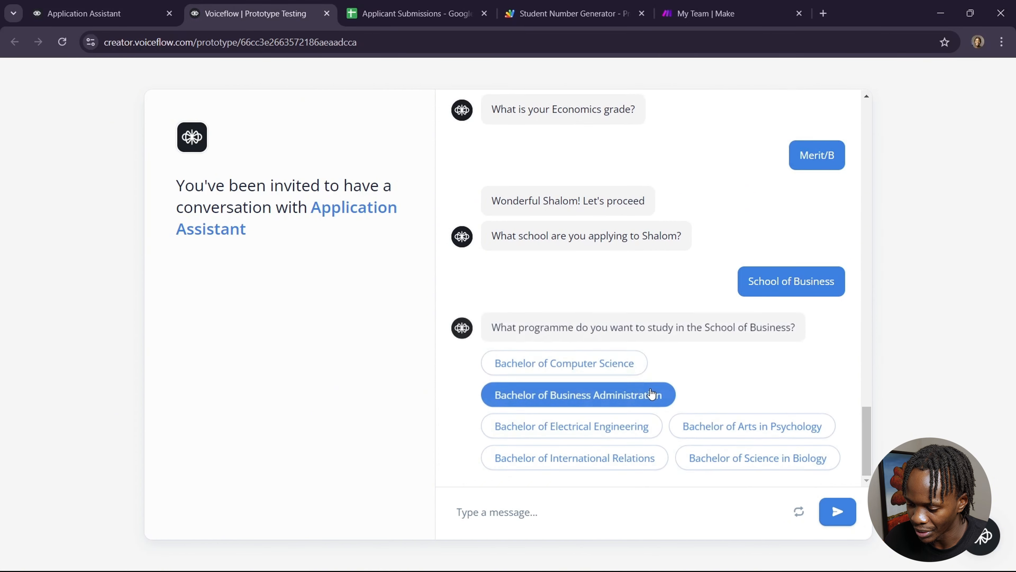
{"action": "left_click", "coordinate": [595, 393]}
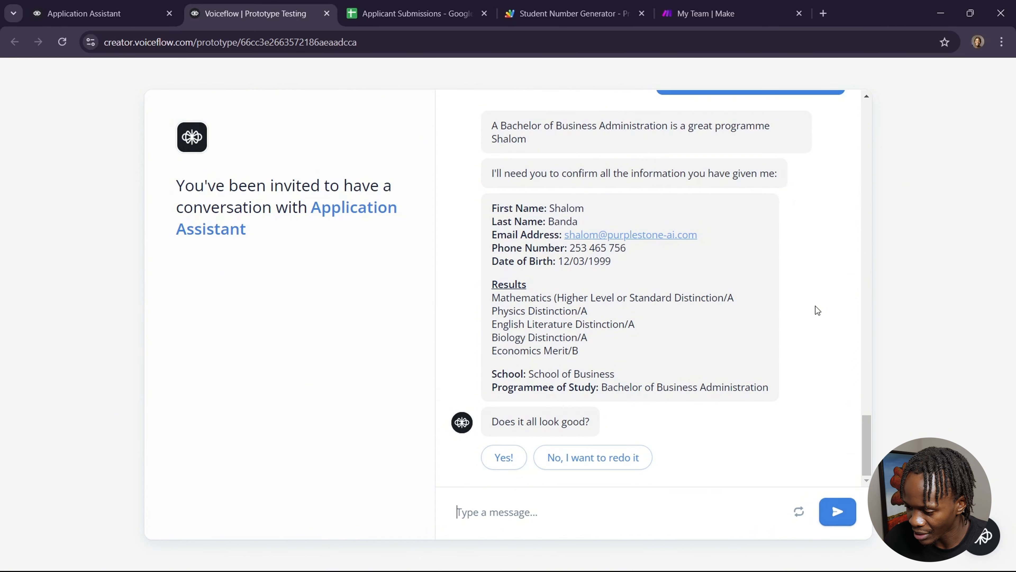
{"action": "left_click", "coordinate": [517, 456]}
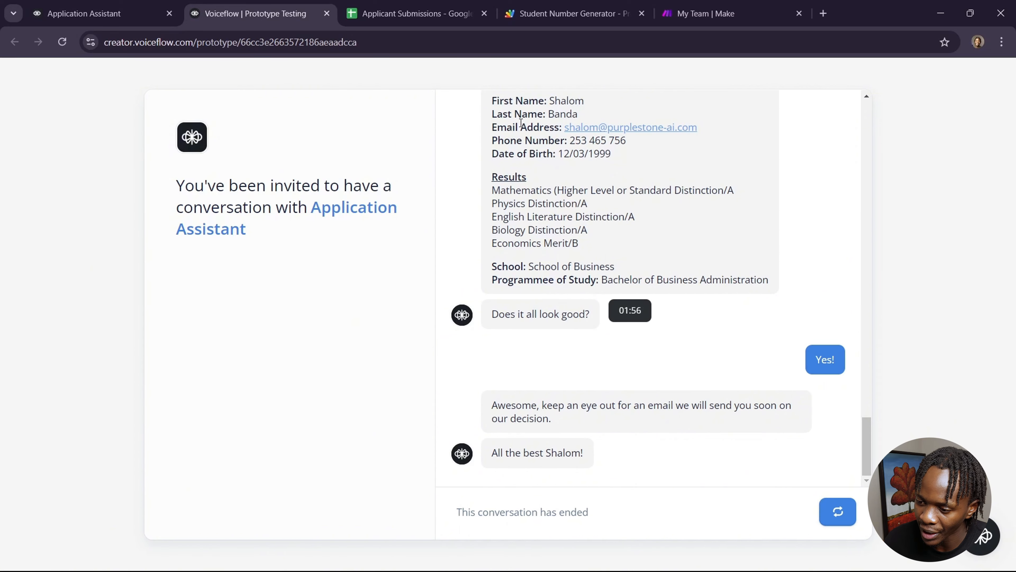
Step: Switch to the Applicant Submissions sheet and inspect the newly added applicant row and its subjects cell
{"action": "left_click", "coordinate": [416, 13]}
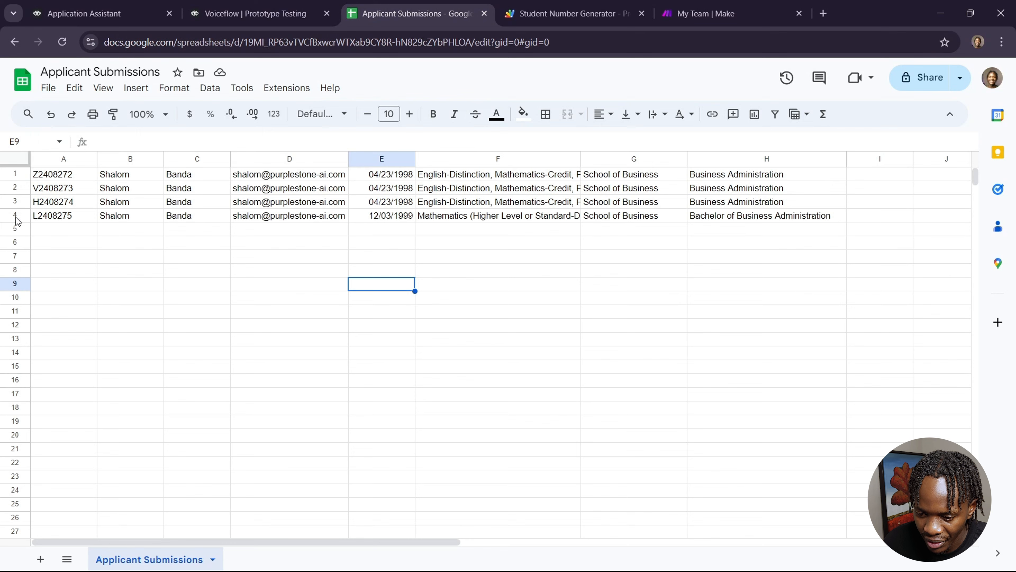
{"action": "left_click", "coordinate": [27, 217]}
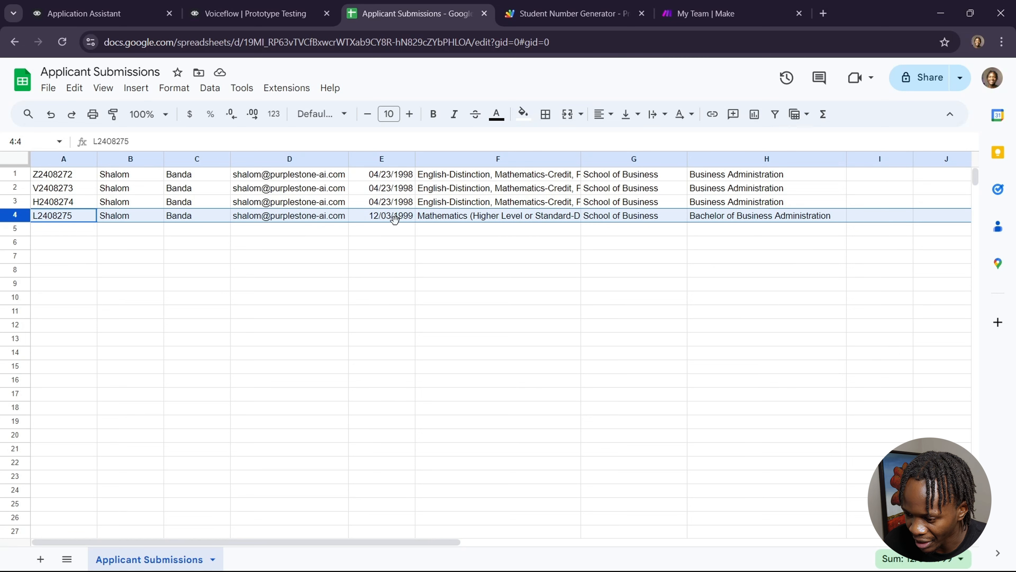
{"action": "left_click", "coordinate": [475, 219]}
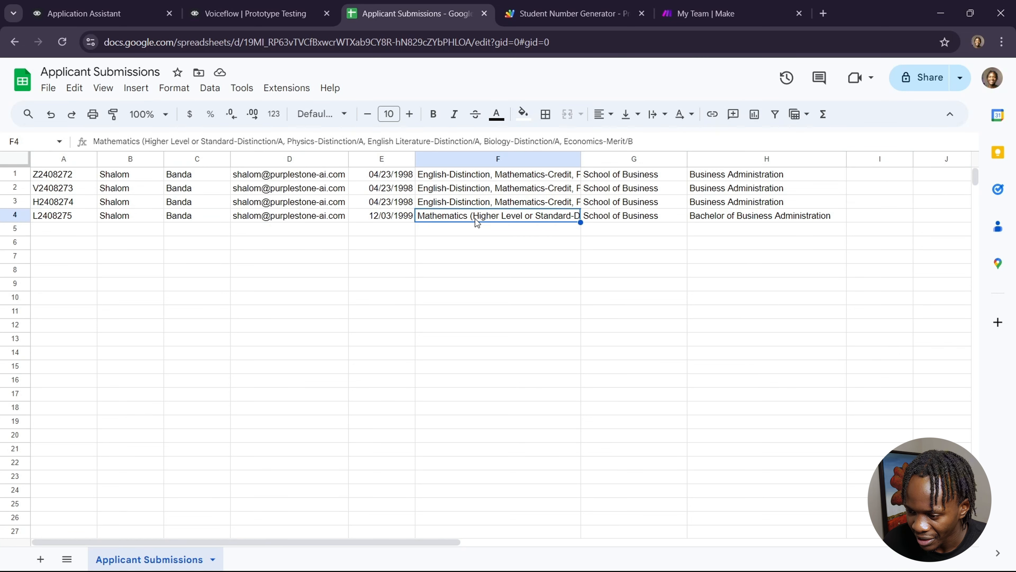
{"action": "left_click", "coordinate": [655, 221]}
{"action": "left_click", "coordinate": [709, 218]}
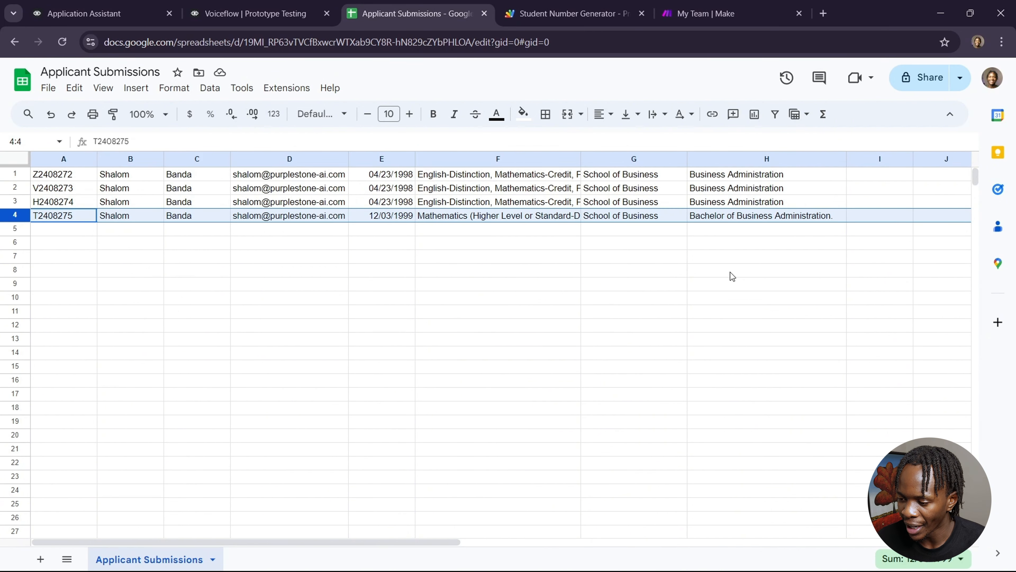
Step: Switch to the Gmail inbox and open the Decision Letter email
{"action": "key", "text": "super+Tab"}
{"action": "left_click", "coordinate": [740, 227]}
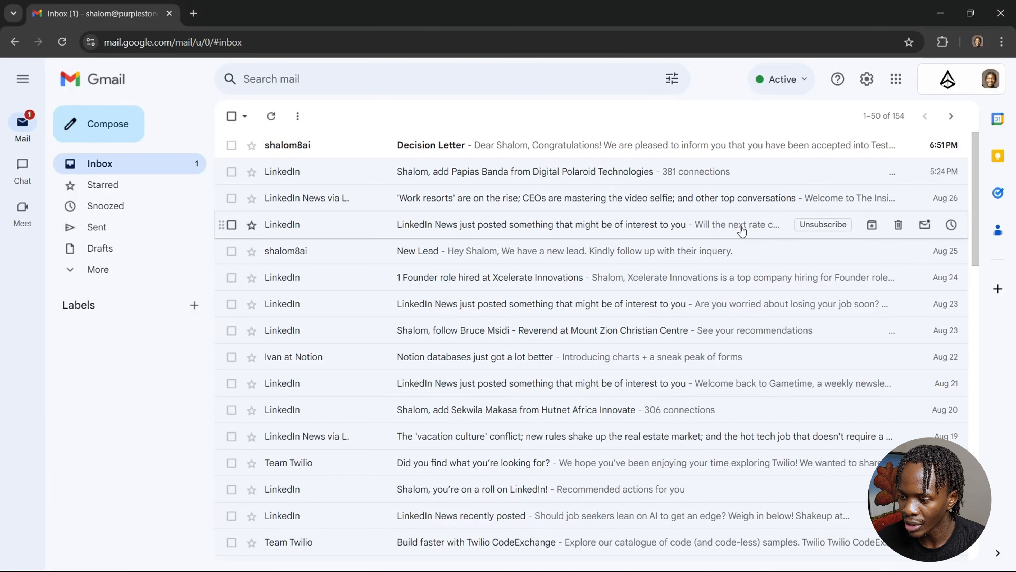
{"action": "left_click", "coordinate": [604, 151]}
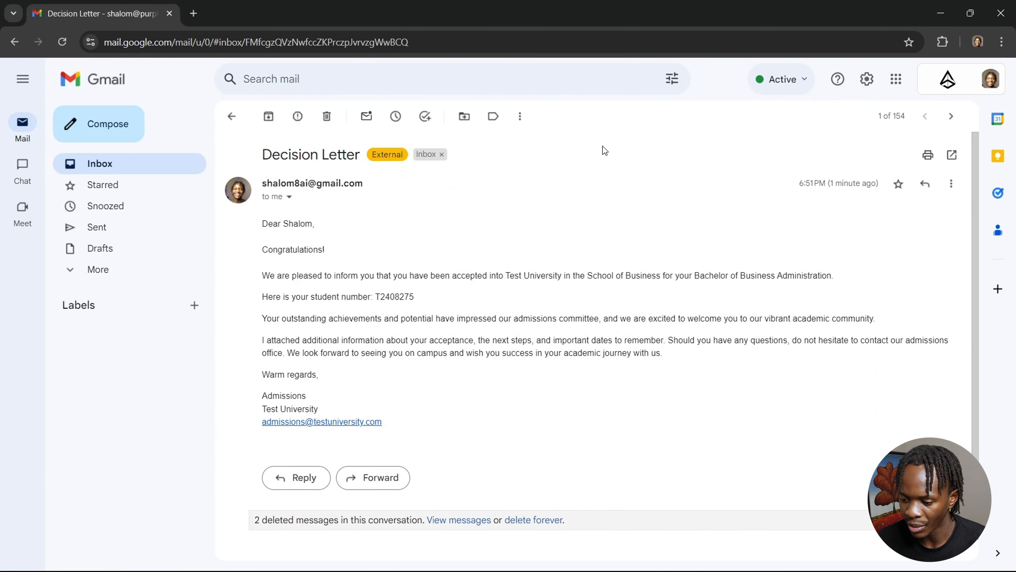